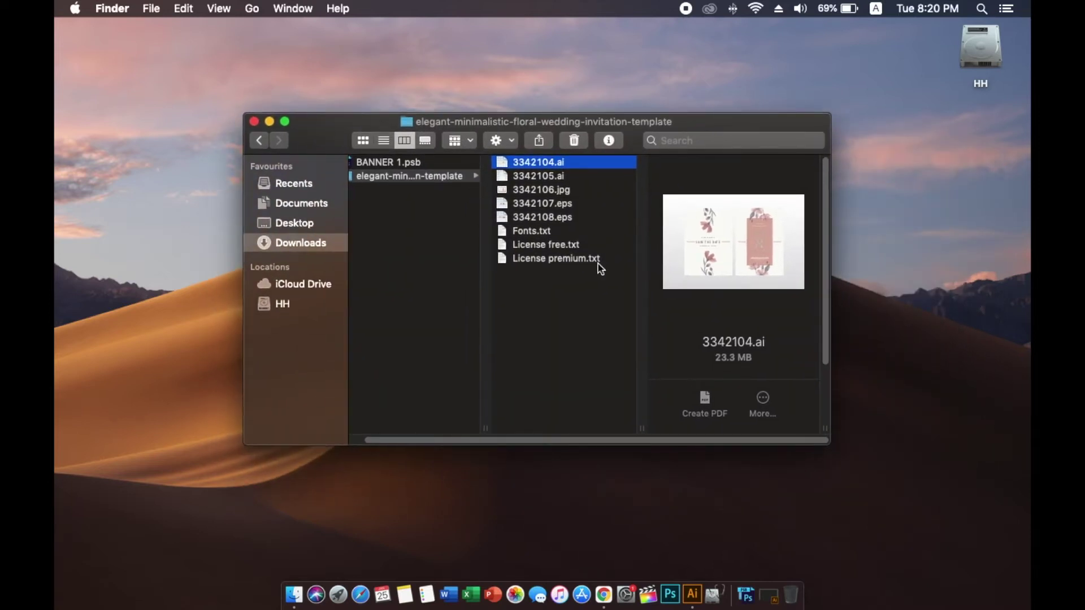
Open 3342104.ai from the floral wedding invitation template folder in Illustrator and dismiss the missing fonts notice.
left_click(554, 179)
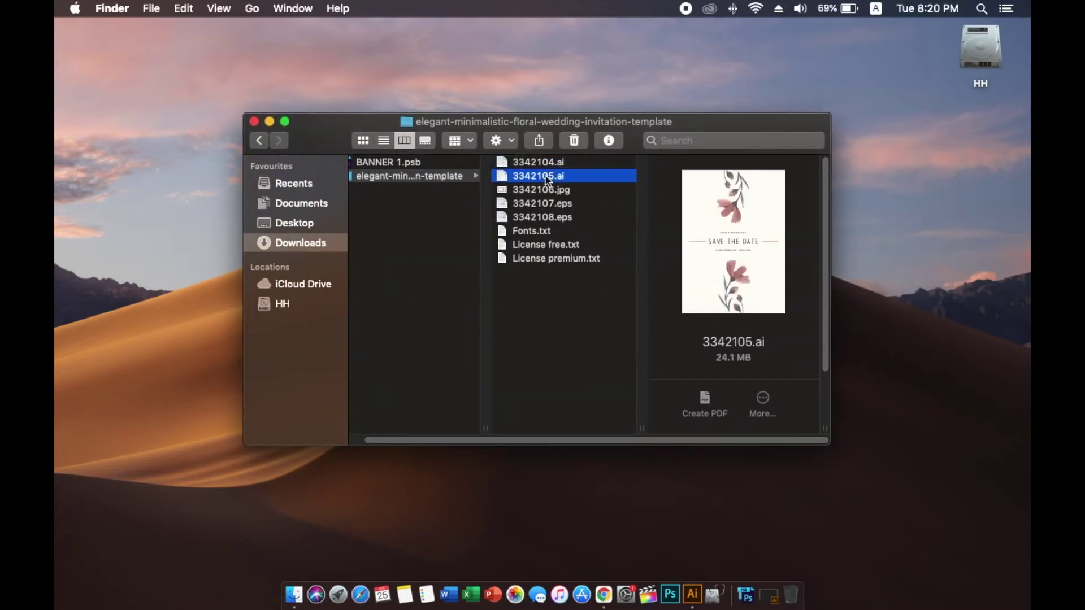
left_click(551, 191)
left_click(543, 164)
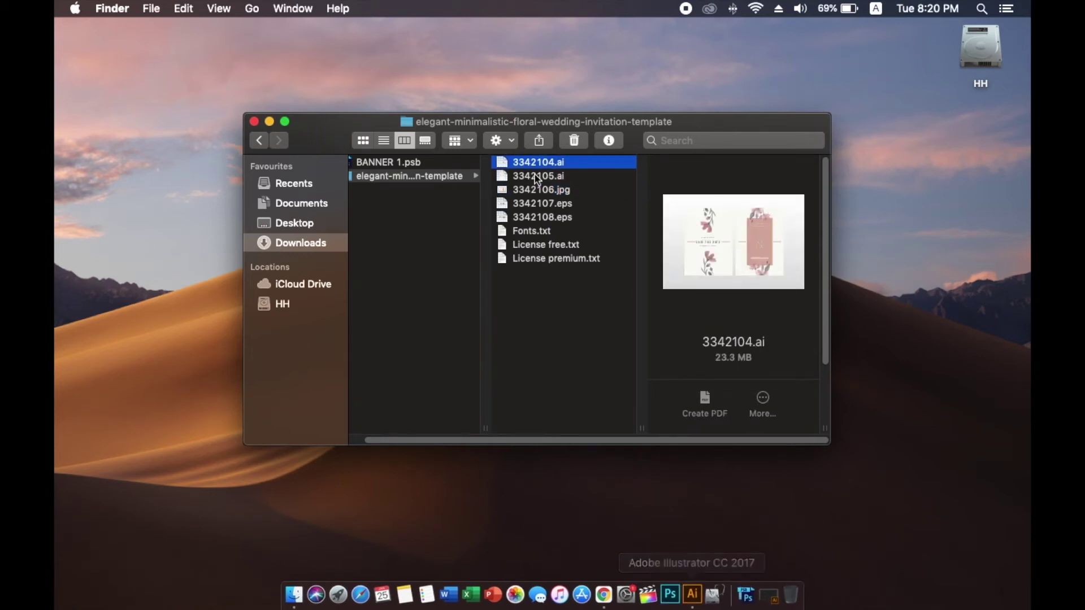
left_click(692, 590)
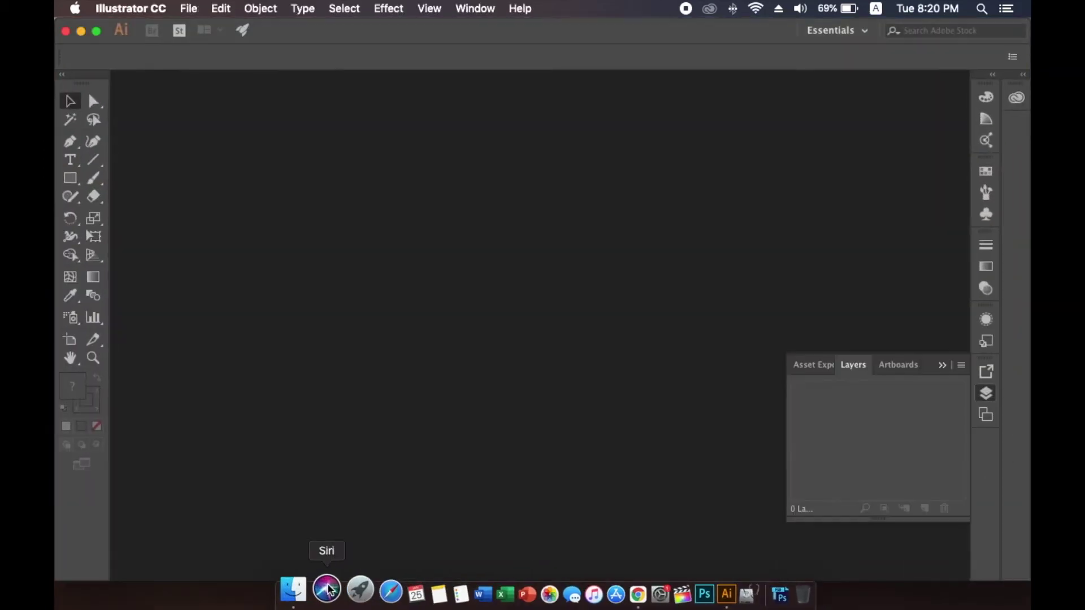
left_click(305, 594)
right_click(544, 168)
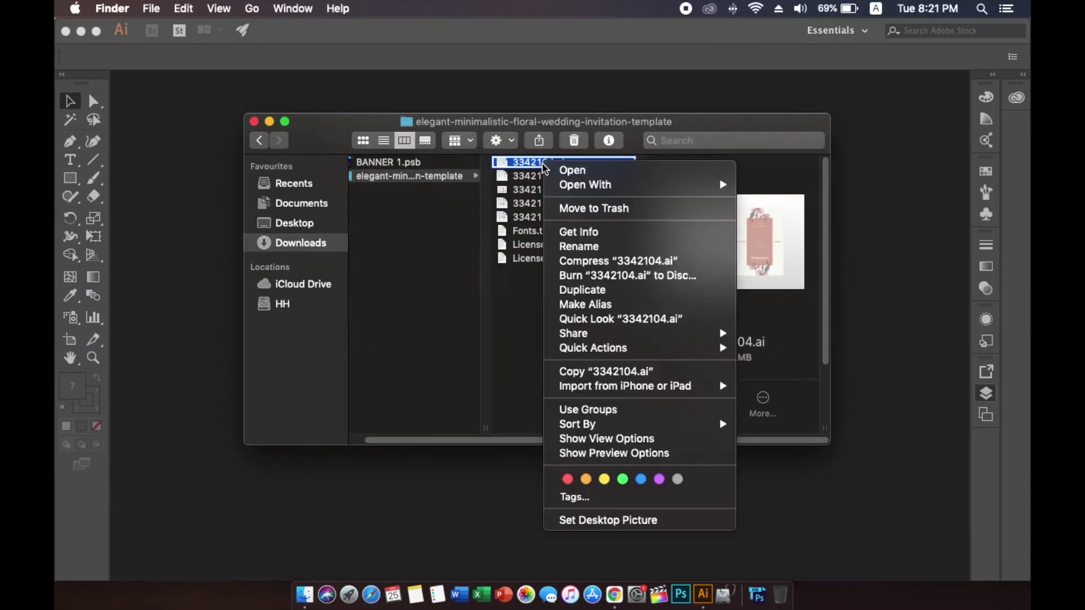
mouse_move(694, 190)
left_click(803, 212)
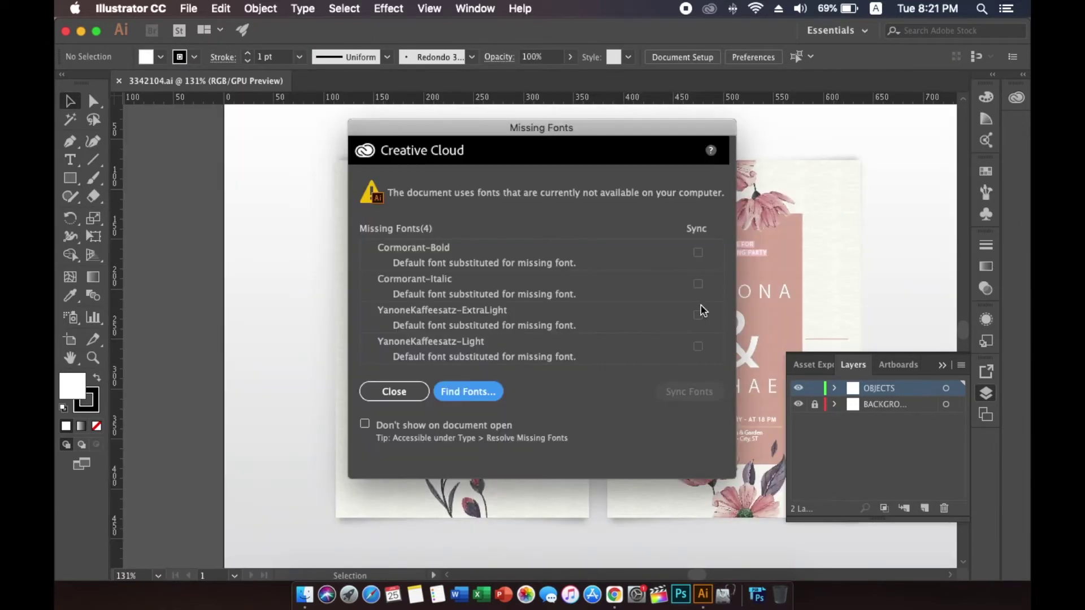
left_click(411, 391)
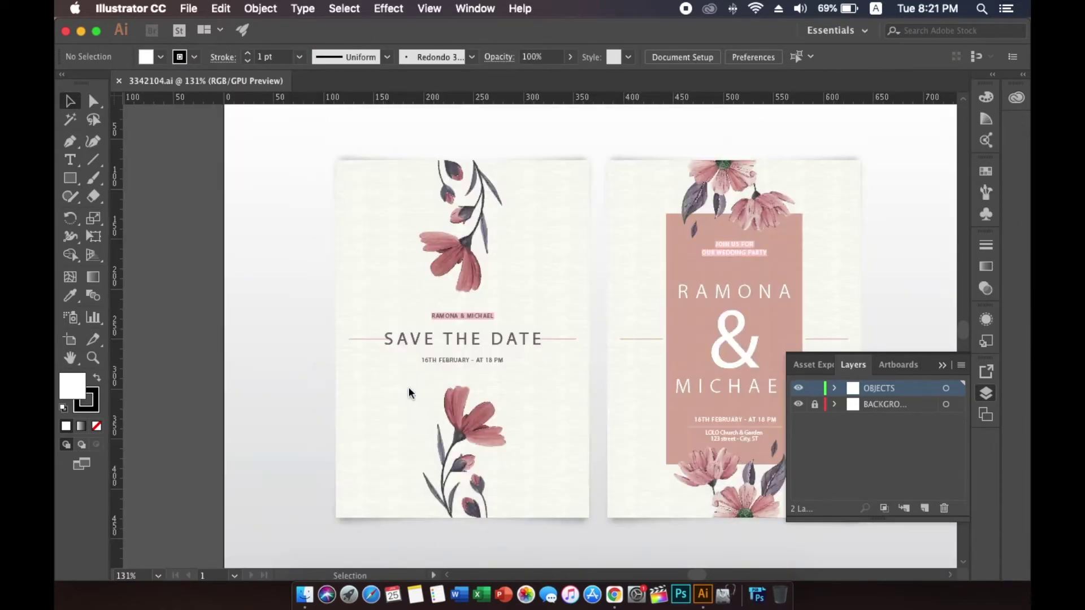
Isolate the nested group inside the Save the Date card's clip group so its two flower stems can be edited separately.
left_click_drag(490, 335, 368, 334)
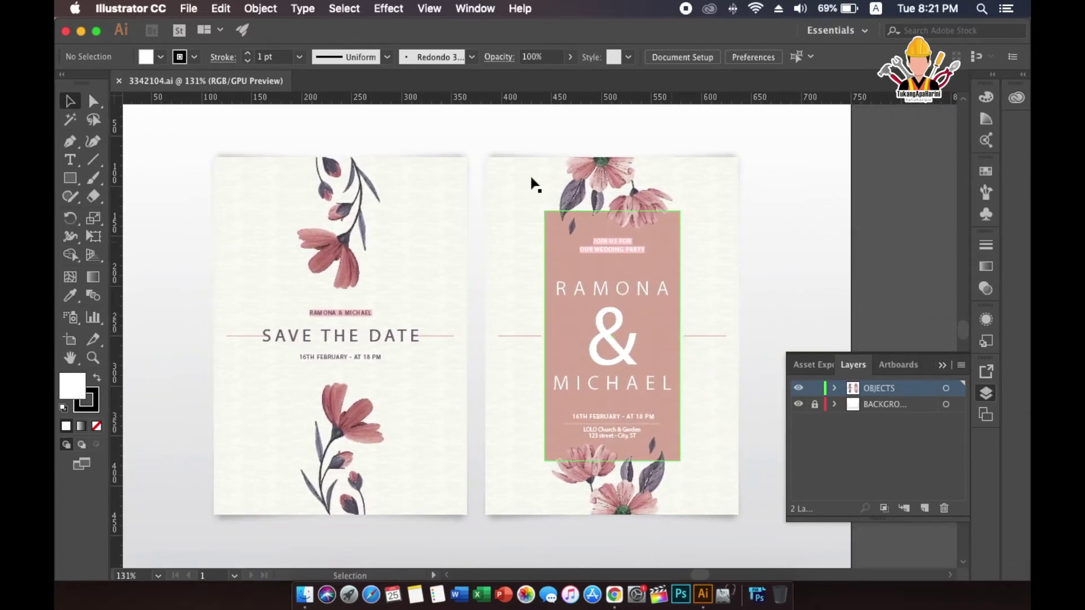
left_click(332, 257)
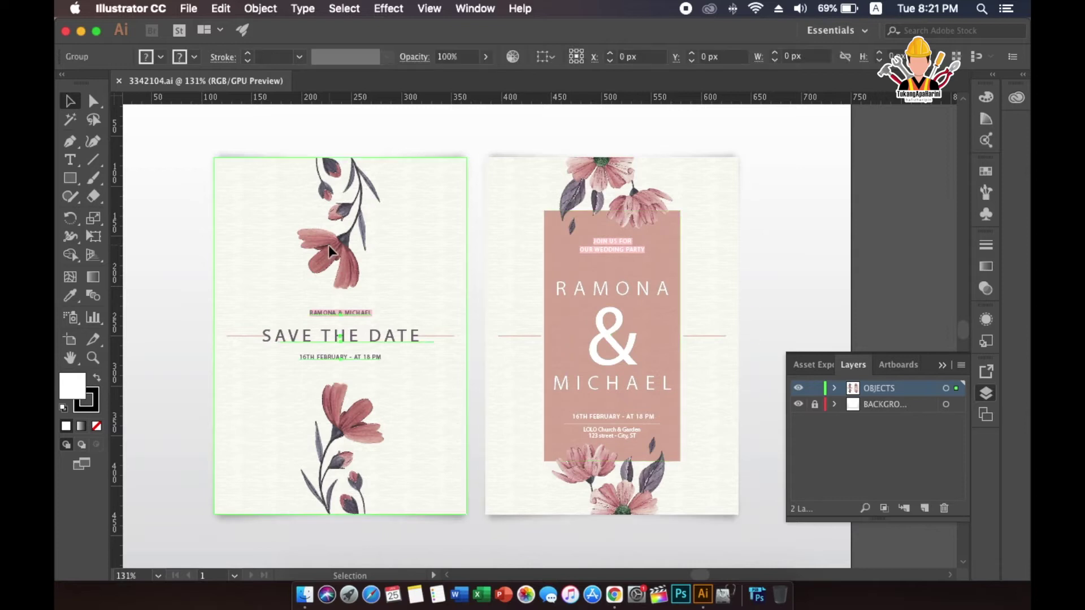
left_click(598, 180)
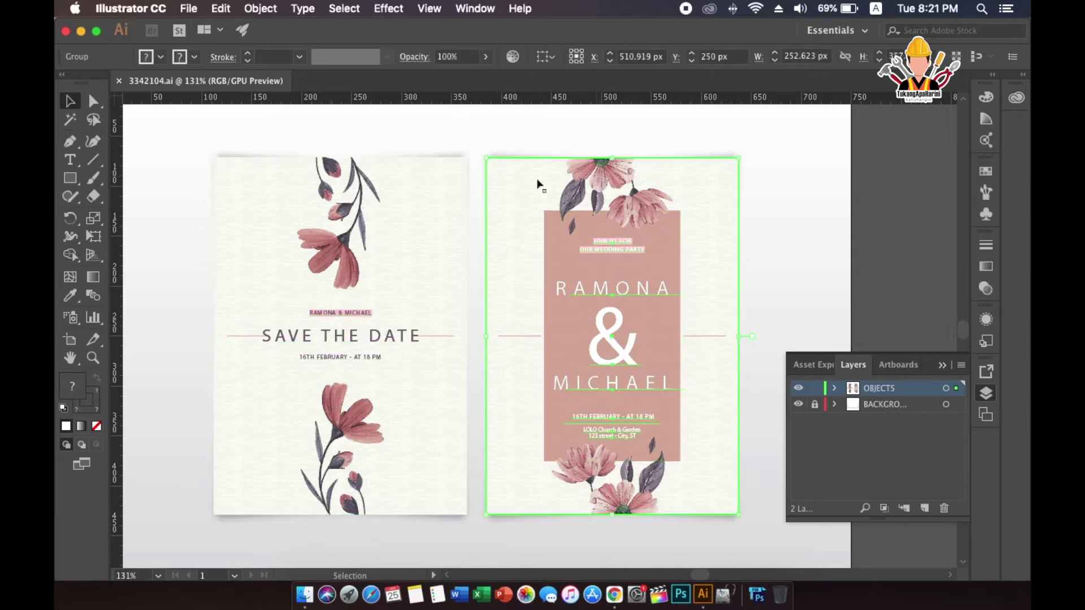
double_click(333, 252)
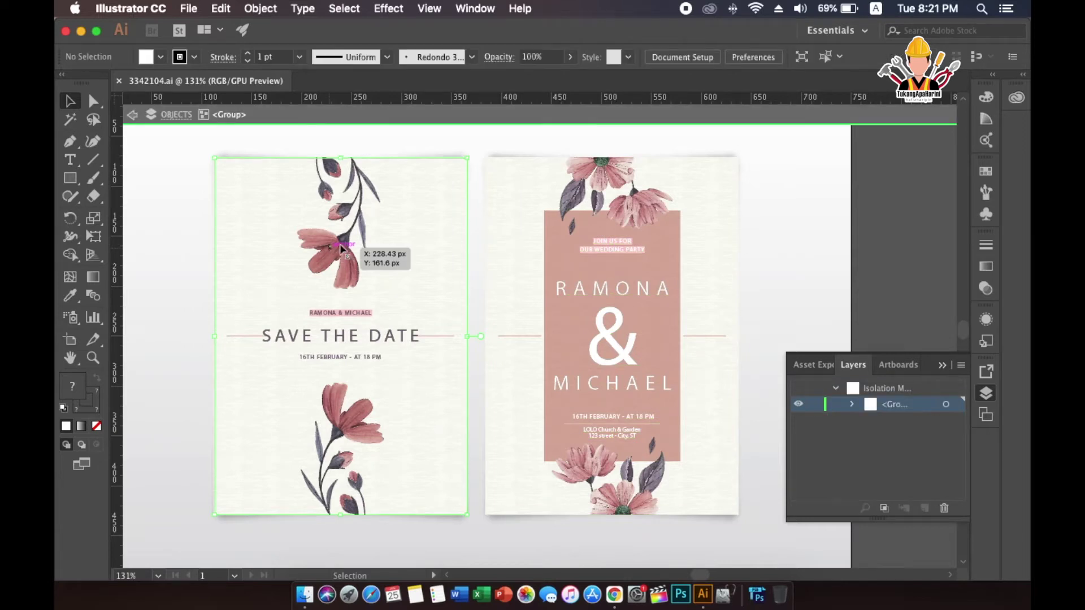
left_click(347, 242)
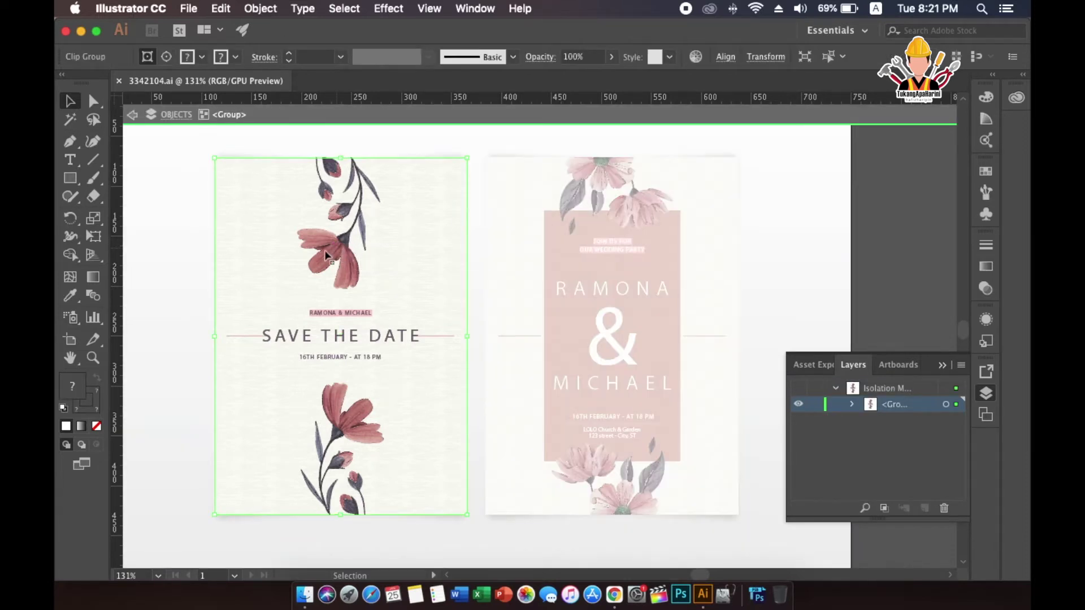
double_click(339, 252)
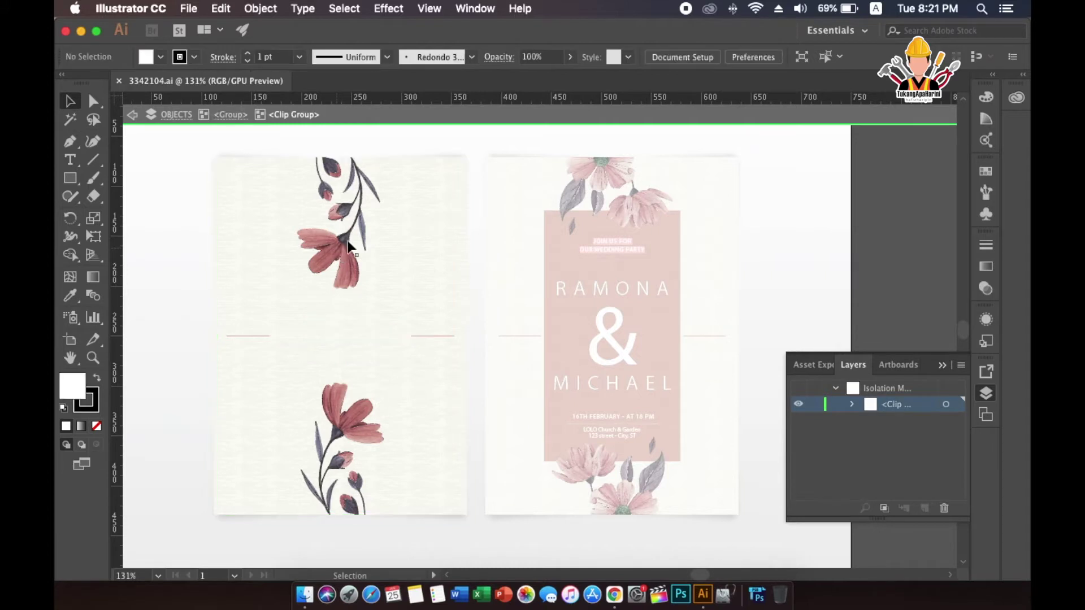
left_click(345, 247)
double_click(342, 249)
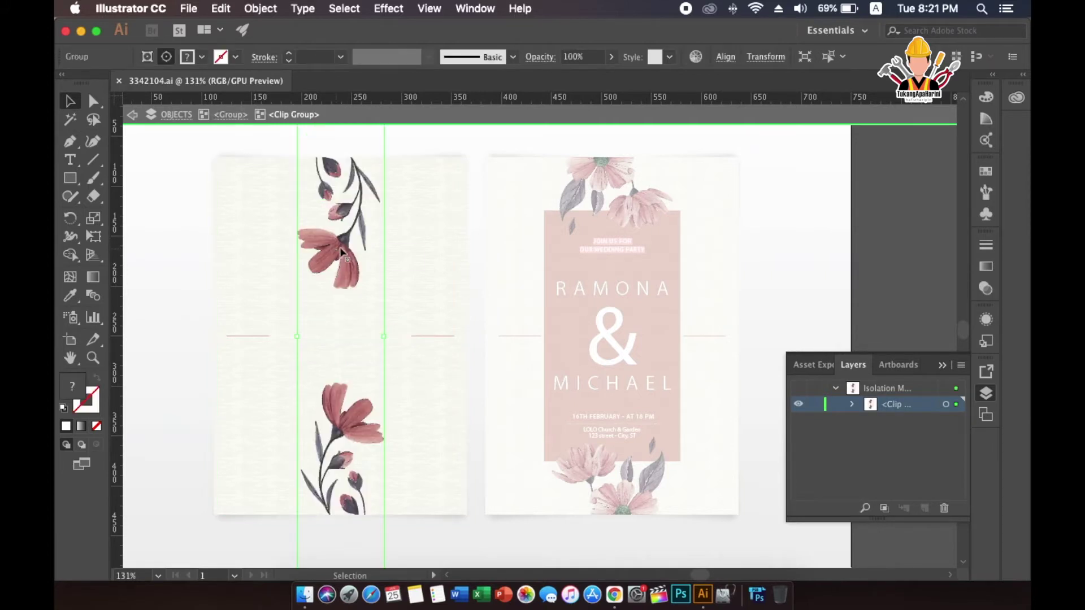
double_click(349, 238)
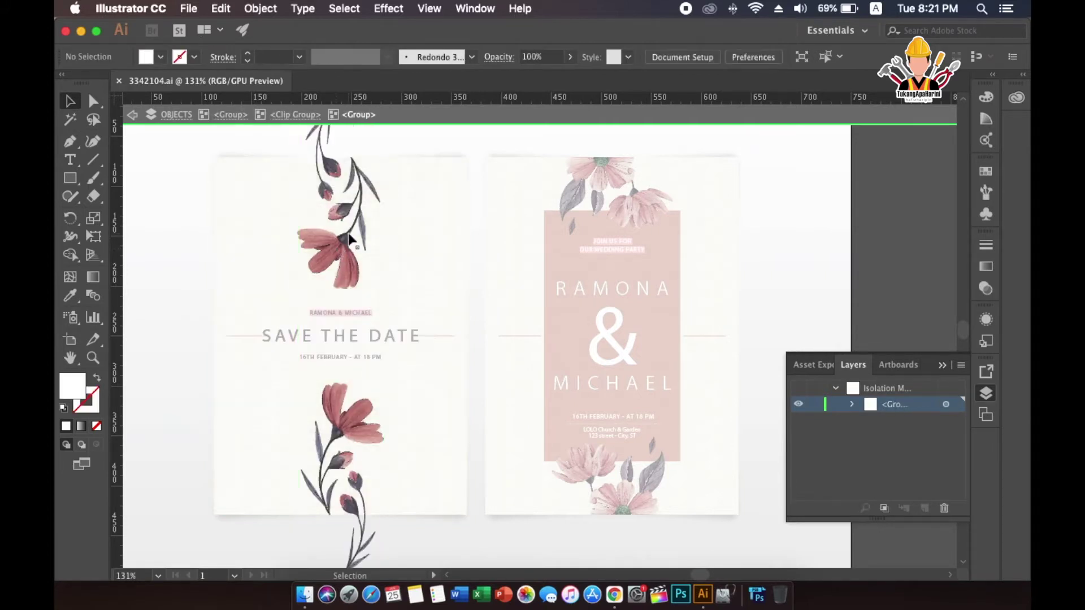
Move the Save the Date card's upper flower stem down to the left and its lower stem up to the right.
left_click(350, 240)
left_click_drag(334, 252, 223, 379)
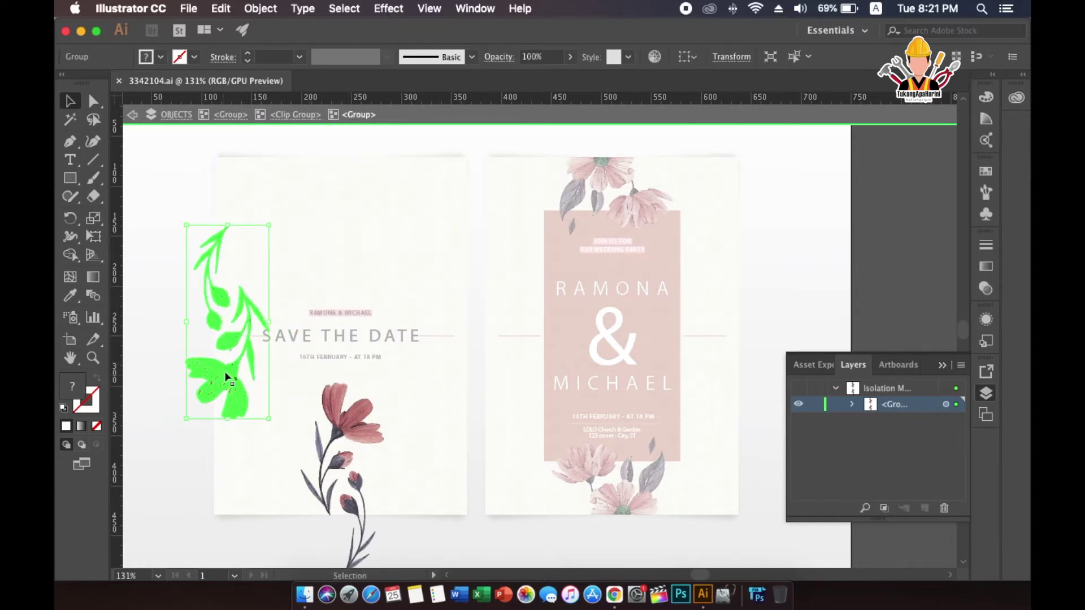
left_click_drag(356, 413, 426, 255)
left_click(232, 387)
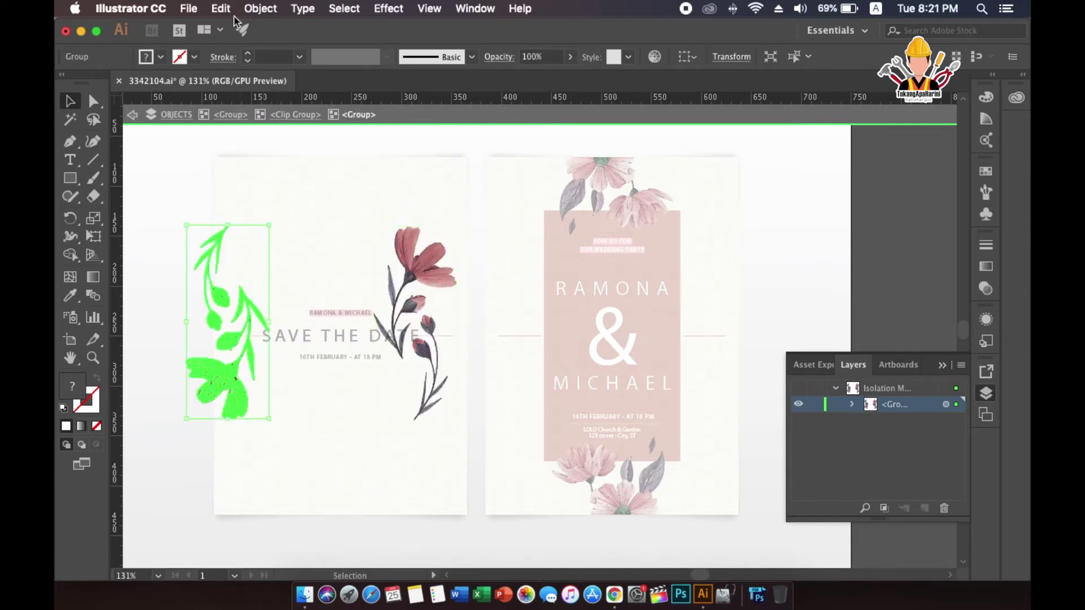
Create a new 5 x 5 inch document with one artboard in CMYK color mode.
left_click(187, 9)
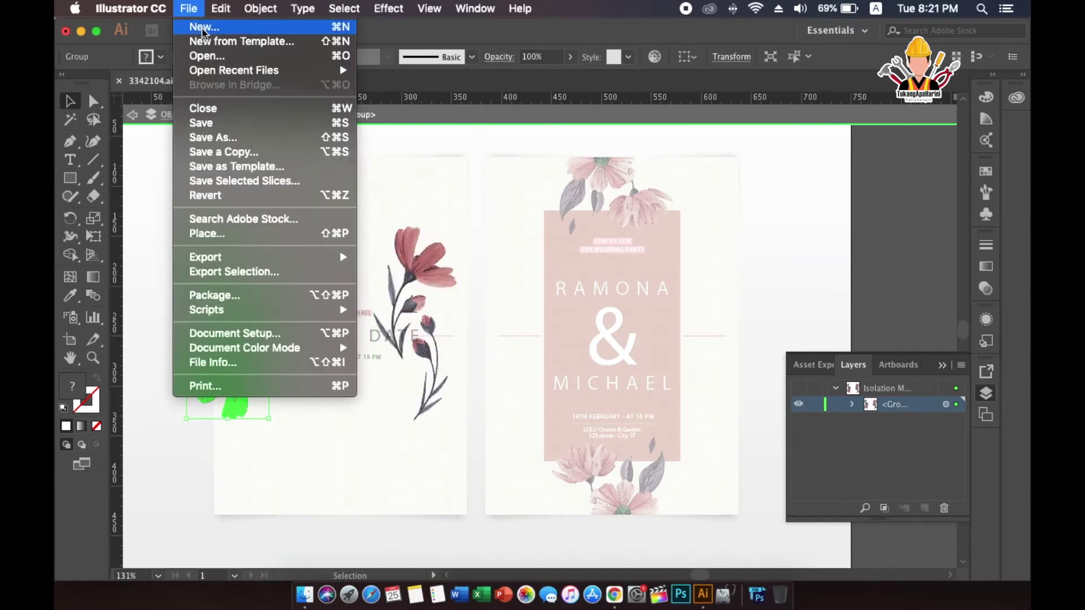
left_click(249, 29)
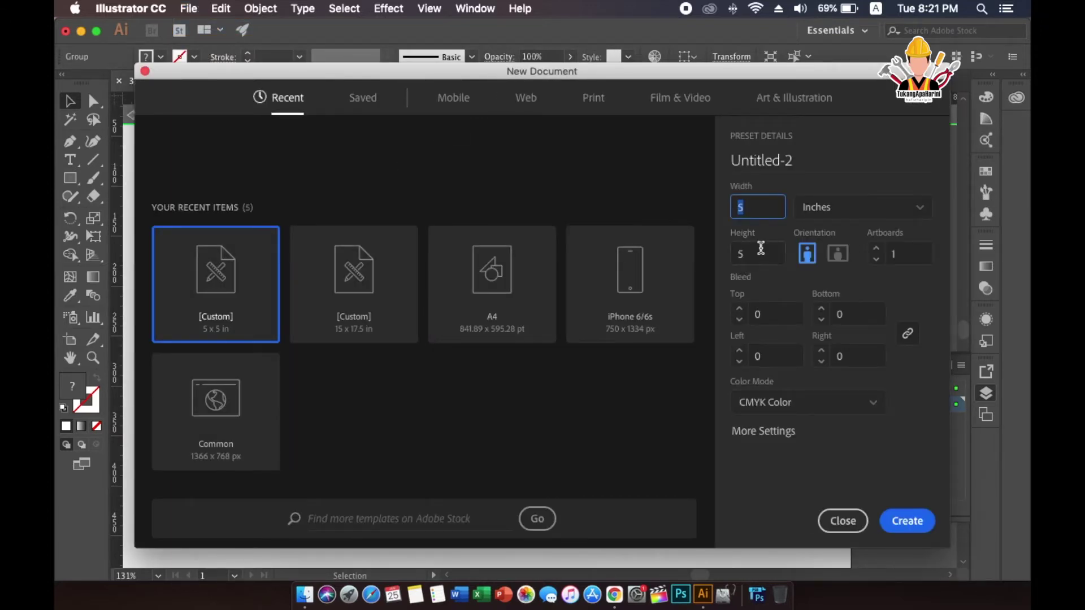
left_click(922, 525)
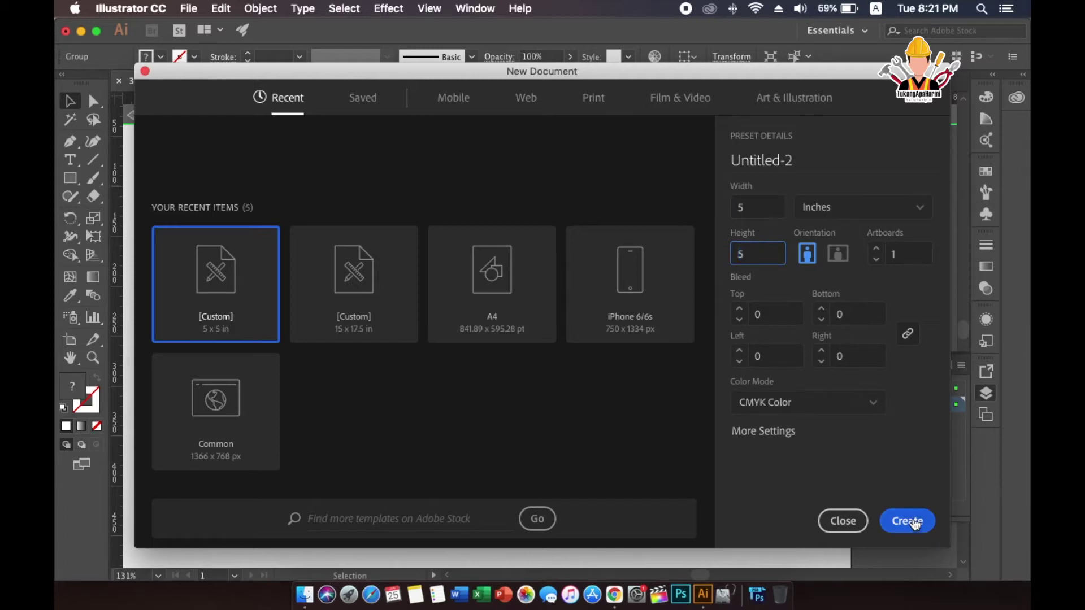
Copy the Save the Date card's left flower stem into the new document and enlarge it on the artboard with the blossom at the top.
left_click(236, 81)
left_click_drag(221, 410, 275, 370)
left_click(261, 8)
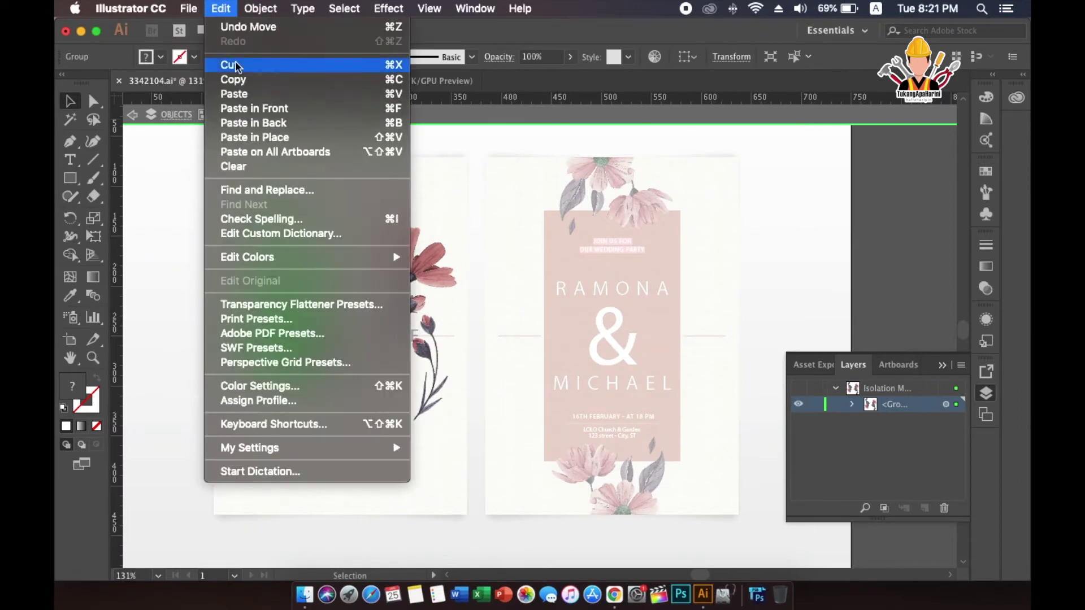
left_click(236, 65)
left_click(429, 81)
left_click(220, 8)
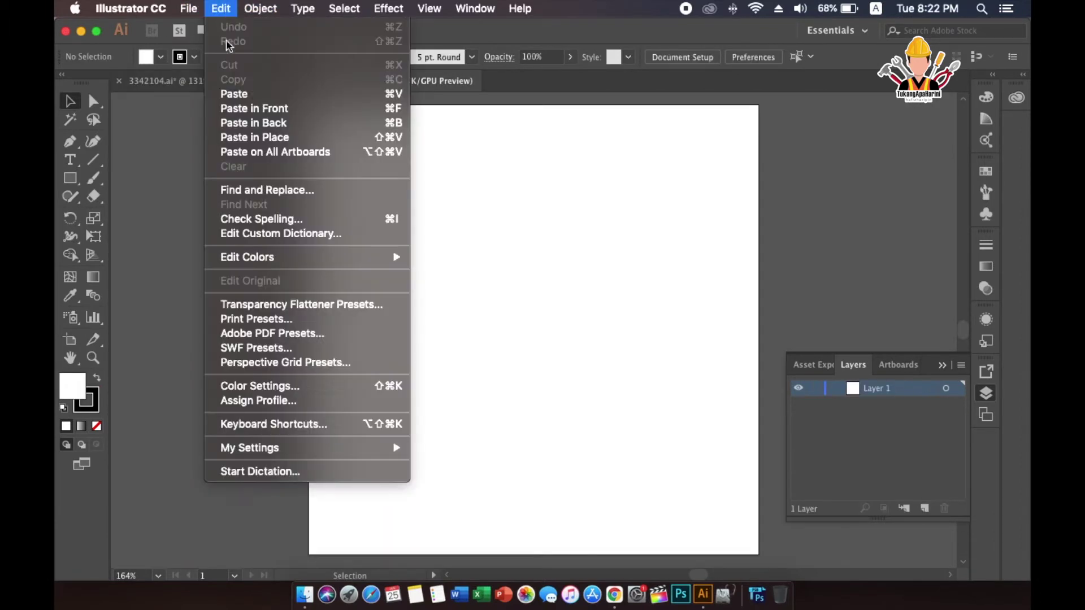
left_click(234, 94)
left_click_drag(584, 452, 621, 530)
left_click_drag(481, 208, 620, 532)
scroll(620, 452, "up", 1)
left_click(666, 396)
Export the flower stem as Bunga 1.png to Downloads at Medium (150 ppi) with a transparent background, and delete it from the artboard.
left_click(189, 10)
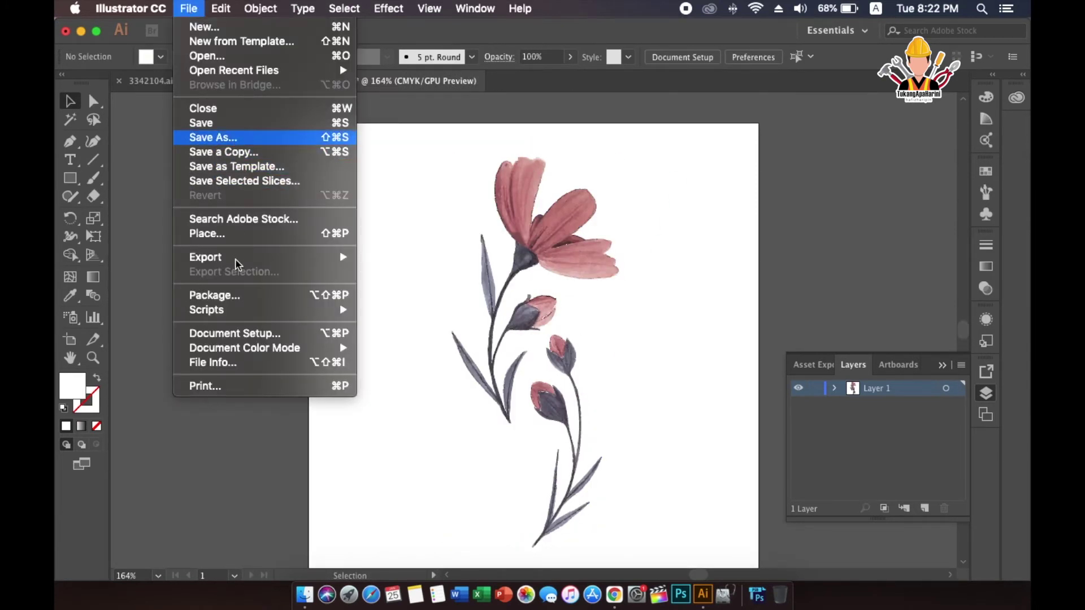
mouse_move(240, 259)
left_click(393, 272)
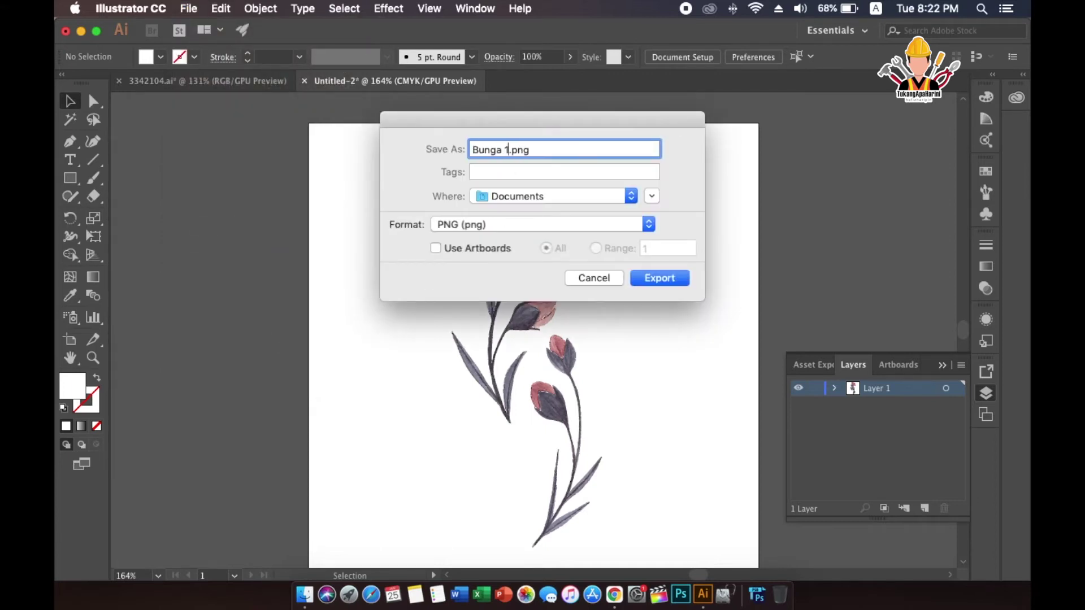
left_click(605, 200)
left_click(563, 336)
left_click(547, 202)
left_click(560, 226)
left_click(660, 278)
left_click(535, 331)
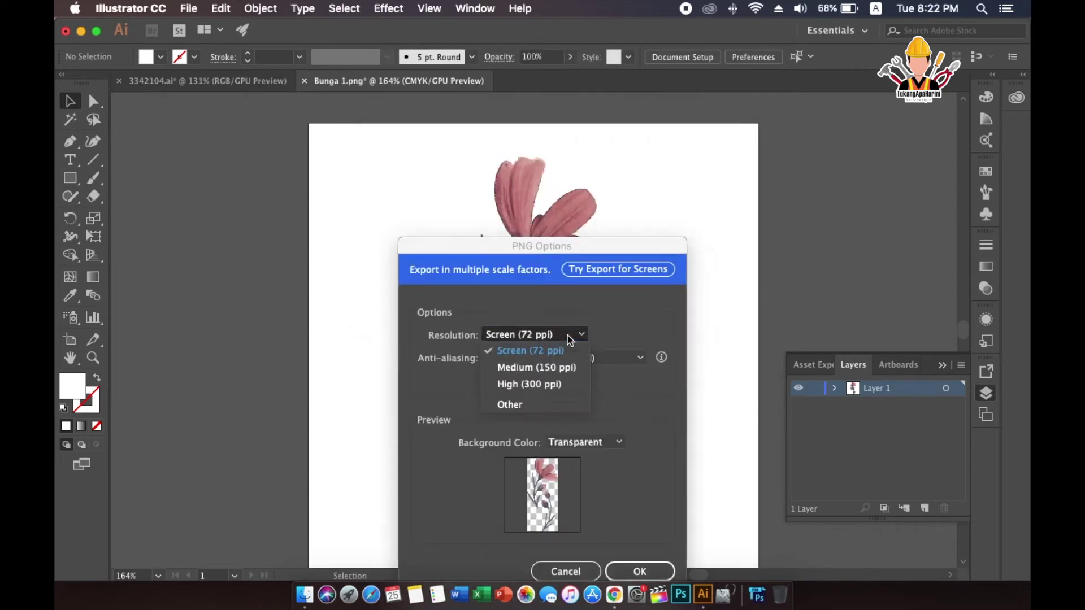
left_click(527, 363)
left_click(595, 466)
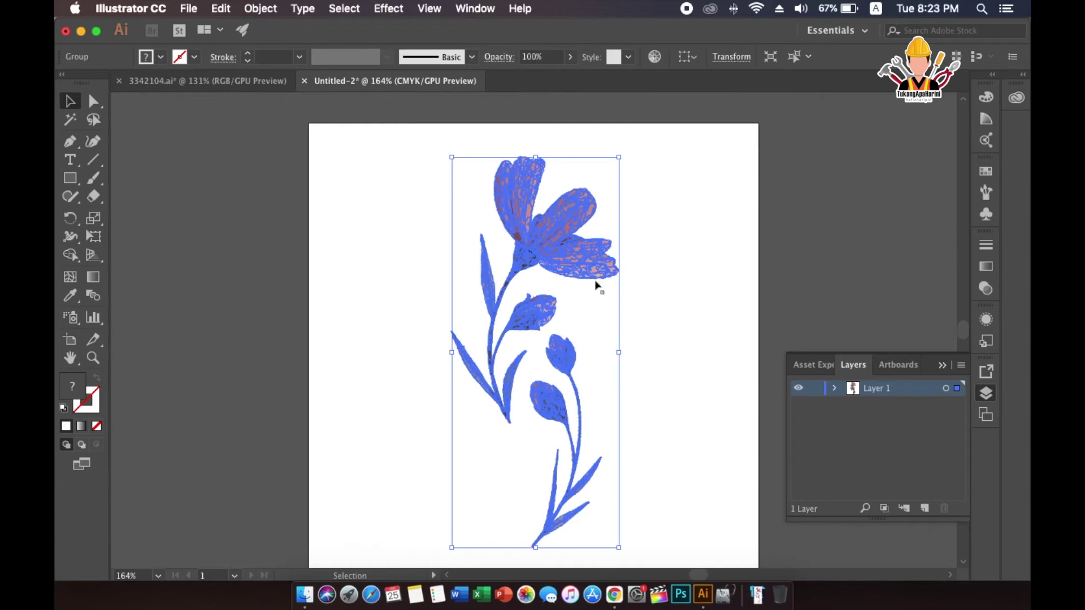
key("Delete")
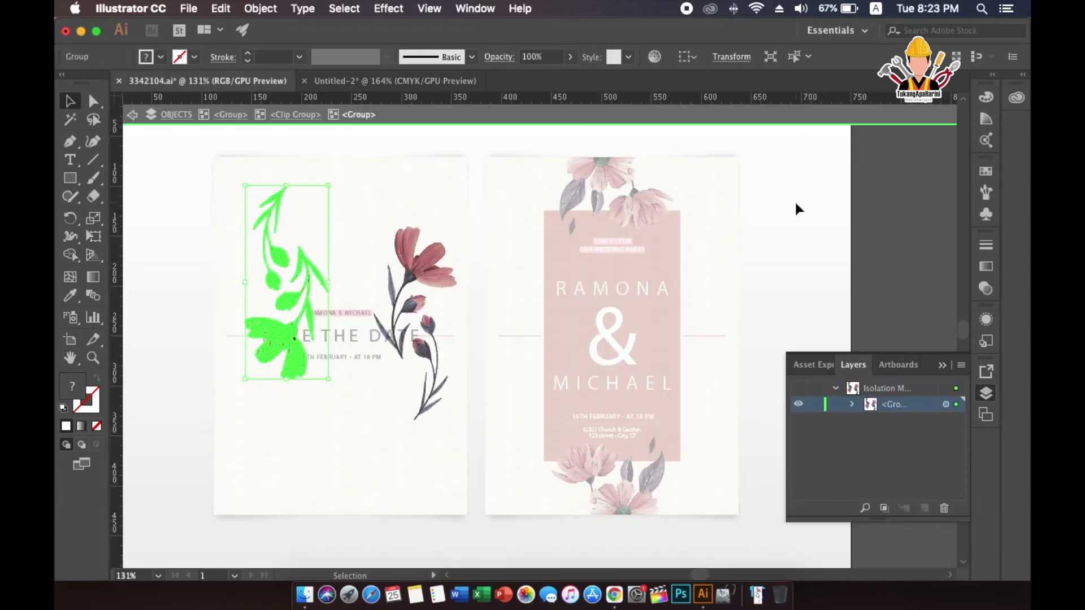
Isolate the upper pink flower cluster on the second card and move it down to the card's left side.
double_click(600, 189)
double_click(582, 156)
double_click(620, 186)
double_click(585, 178)
left_click_drag(585, 178, 521, 313)
Copy the pink flower cluster into the new document and enlarge it on the artboard.
left_click(220, 8)
left_click(233, 80)
left_click(373, 80)
left_click(220, 9)
left_click(234, 94)
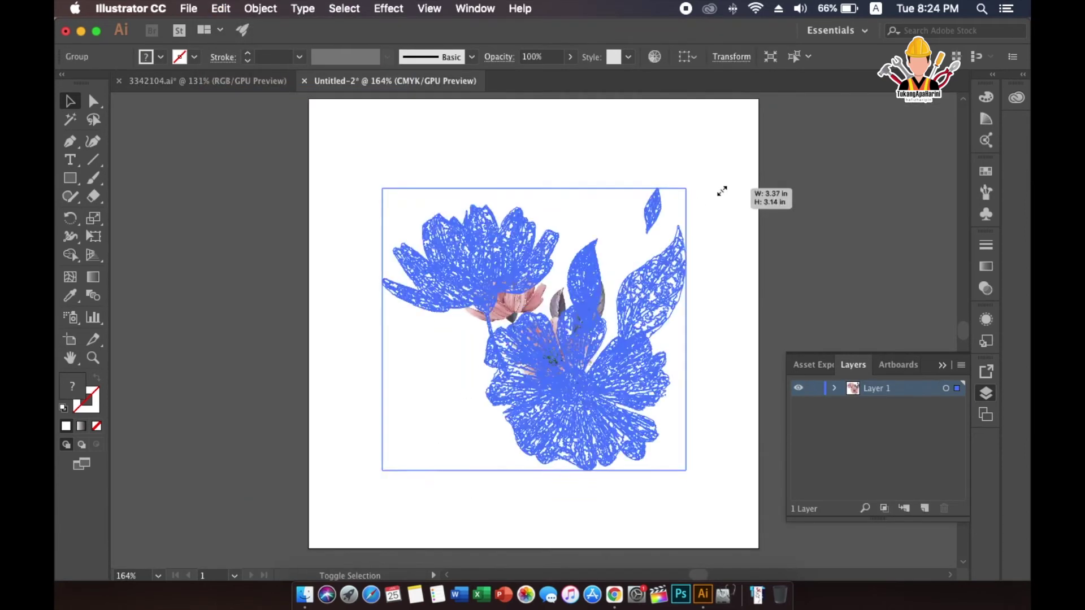
left_click_drag(722, 191, 759, 279)
Export the pink flower cluster as Bunga 2.png and check the file in the Downloads folder.
left_click(189, 8)
mouse_move(256, 263)
left_click(400, 272)
type("Bunga 2")
left_click(659, 278)
left_click(596, 462)
left_click(304, 595)
left_click(321, 242)
left_click(397, 189)
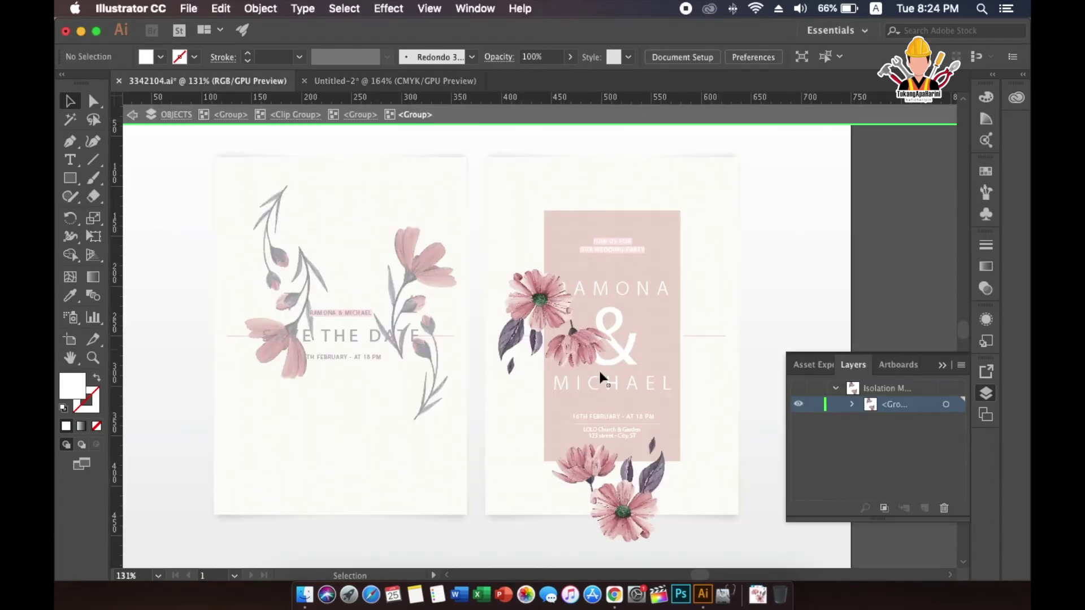
Isolate and select the small bud sprig at the lower end of the Save the Date card's right flower stem.
double_click(453, 362)
double_click(425, 354)
double_click(425, 355)
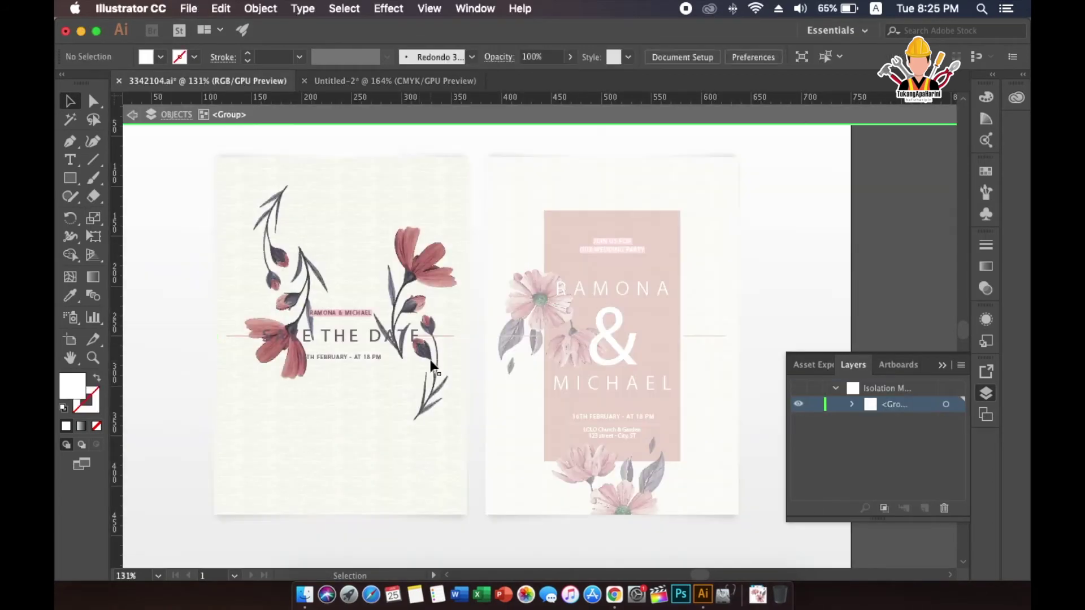
double_click(424, 355)
double_click(424, 355)
left_click(425, 354)
Replace the pink flowers on the new document's artboard with a pasted copy of the small bud sprig.
left_click(184, 9)
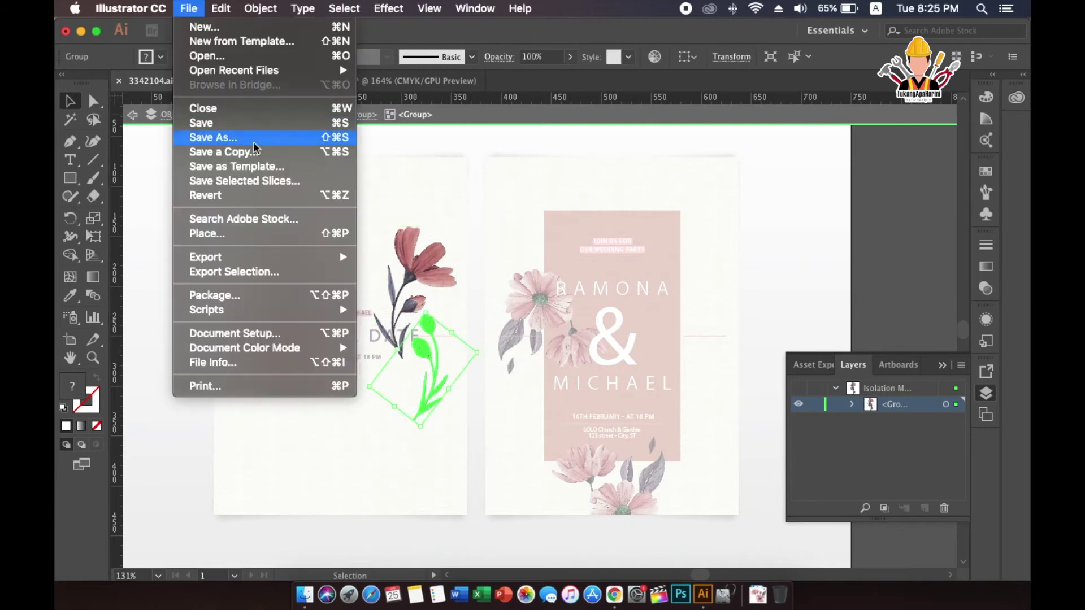
mouse_move(221, 9)
left_click(231, 78)
left_click(393, 82)
key("Delete")
left_click(221, 9)
left_click(249, 94)
left_click_drag(698, 275, 666, 285)
left_click(672, 237)
left_click(189, 9)
left_click(226, 134)
left_click(593, 277)
Export the bud sprig as Bunga 3.png at Medium (150 ppi) with a transparent background.
left_click(188, 9)
mouse_move(226, 247)
left_click(396, 260)
type("Bunga 3")
key("Return")
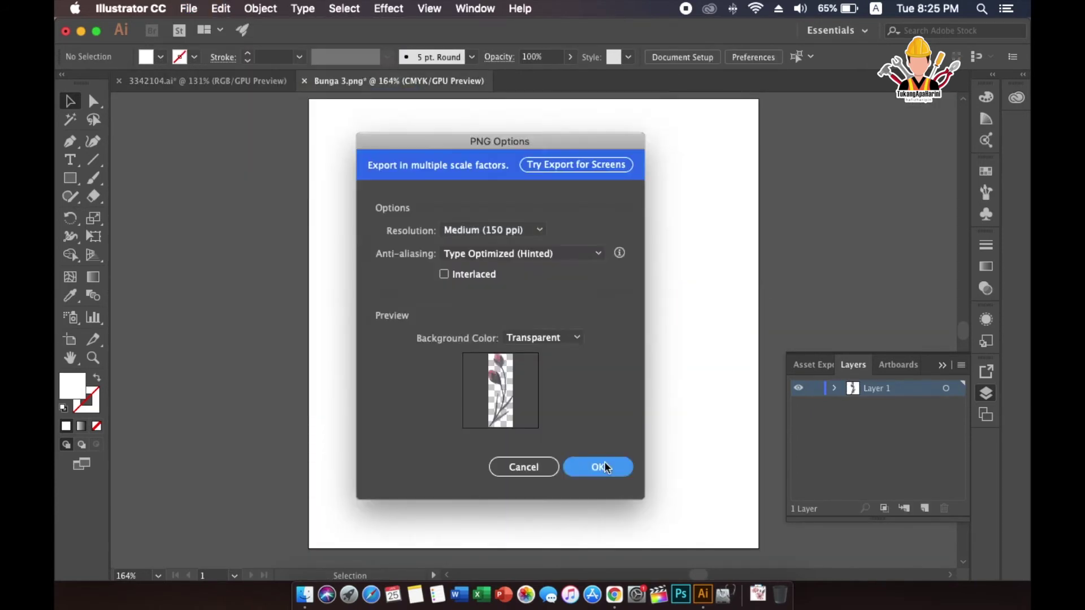
key("Return")
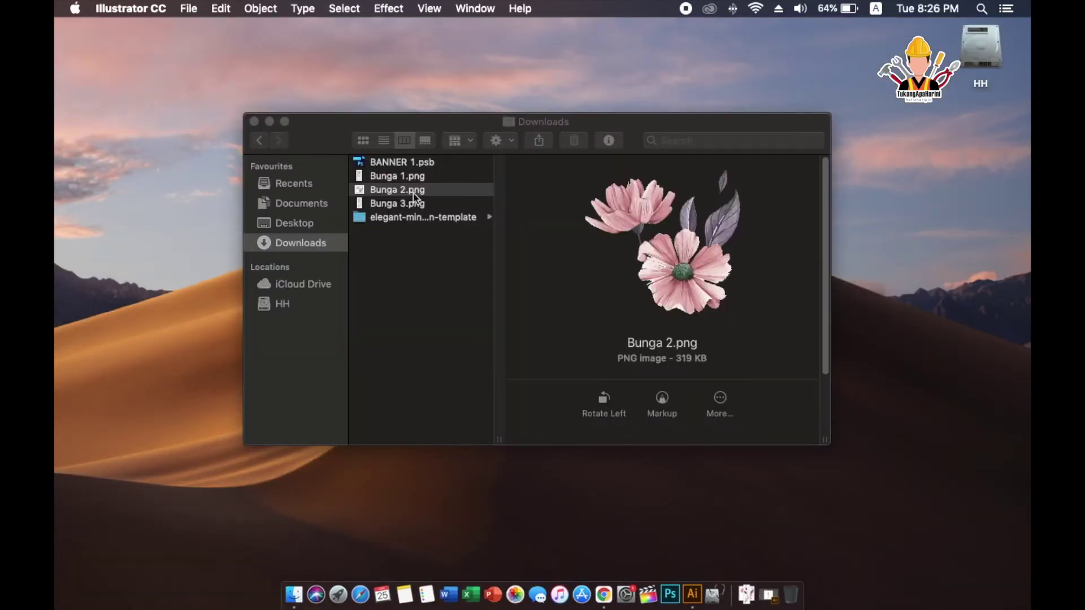
Preview Bunga 1.png in the Downloads folder, switch to PowerPoint and create a blank presentation.
left_click(396, 176)
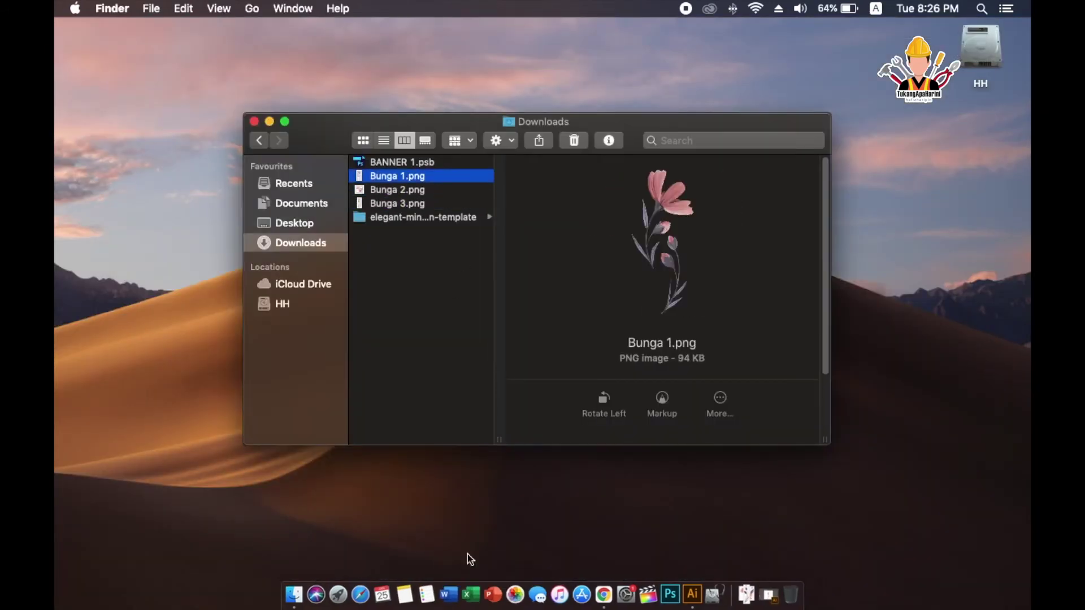
left_click(493, 594)
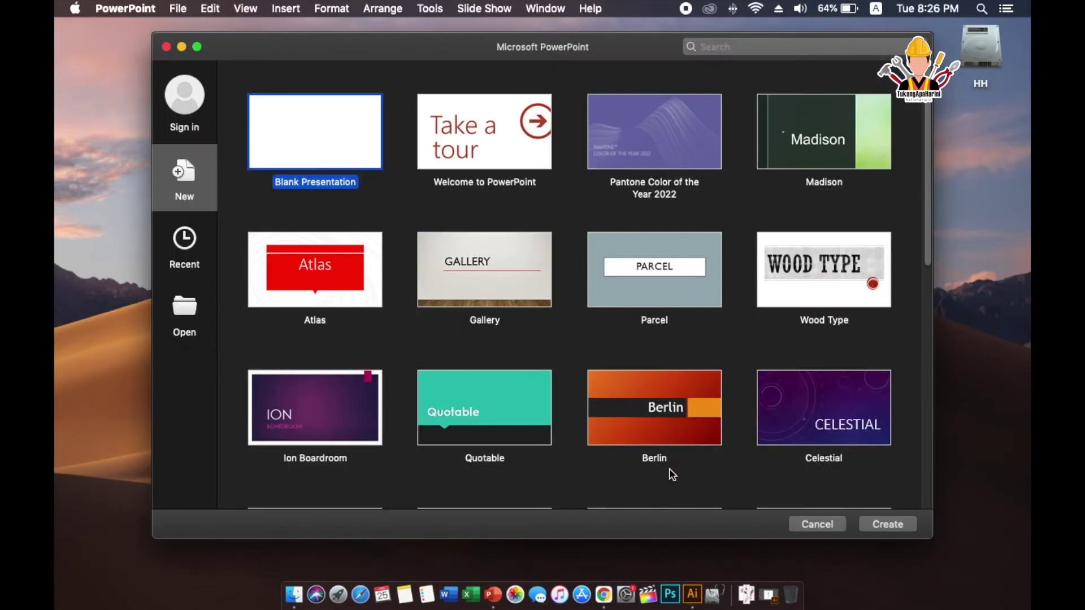
double_click(336, 136)
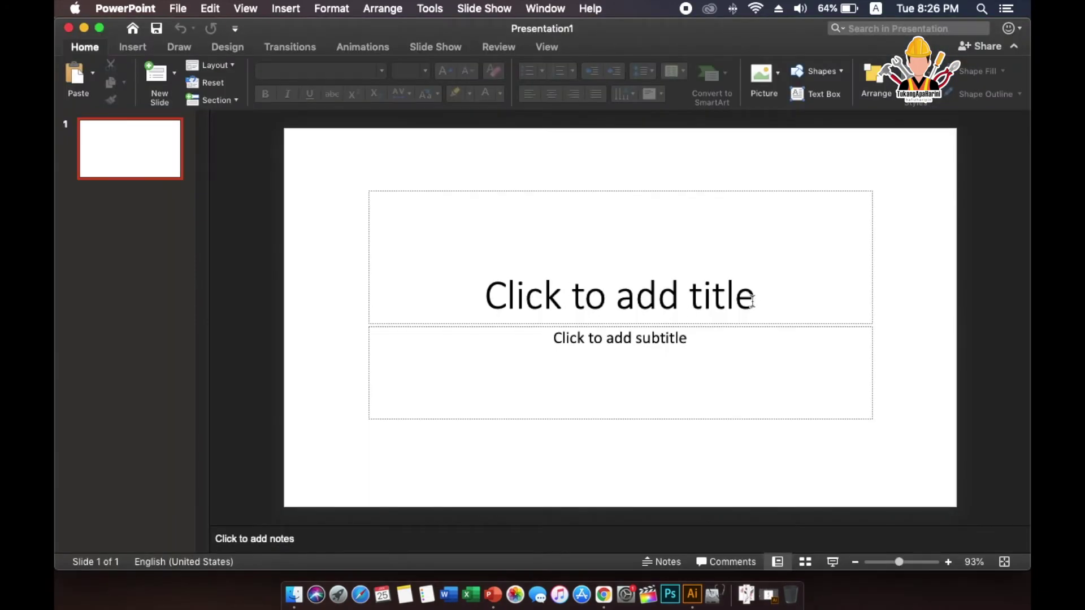
Delete the title and subtitle placeholders from the blank slide.
left_click(692, 191)
key("Delete")
left_click(680, 327)
key("Delete")
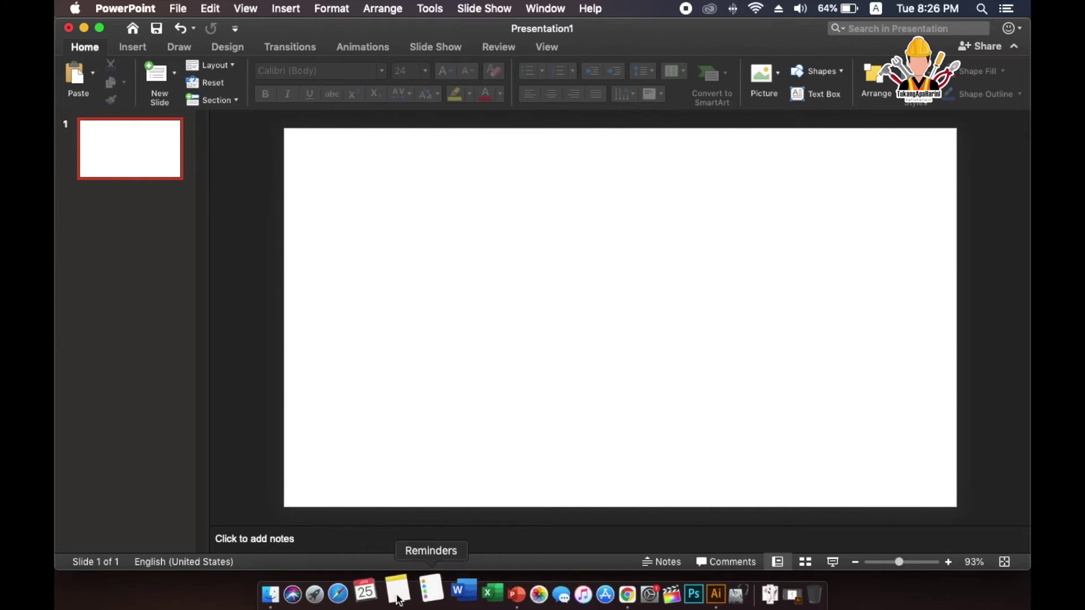
Insert the exported flower picture from its folder onto the slide and move it to the slide's lower-left corner.
left_click(294, 595)
left_click_drag(382, 118, 758, 174)
left_click(871, 242, "shift")
left_click(866, 214)
left_click_drag(758, 226, 438, 241)
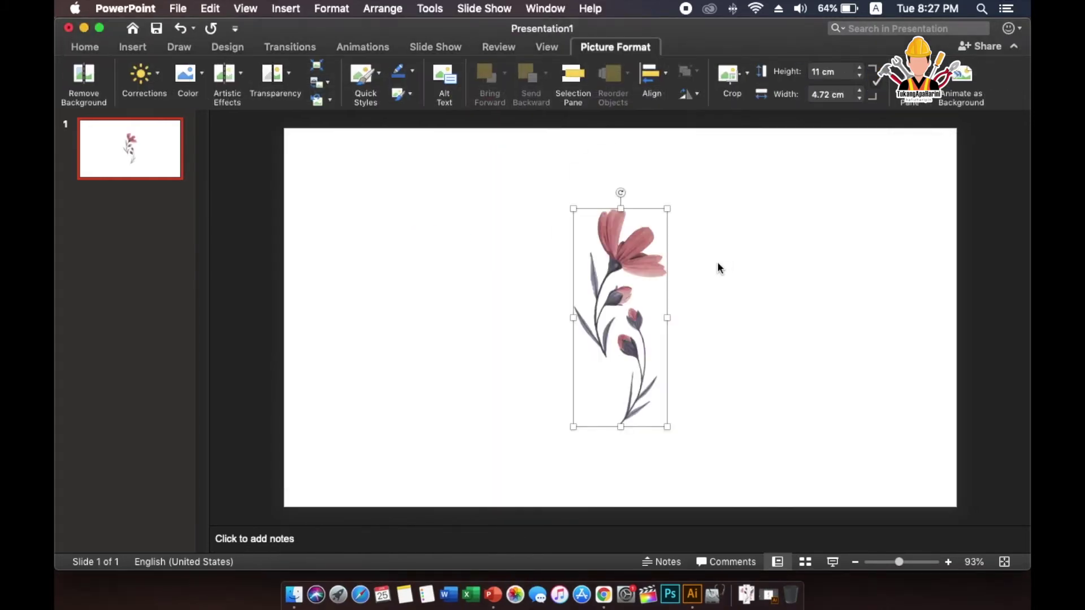
left_click_drag(655, 271, 355, 403)
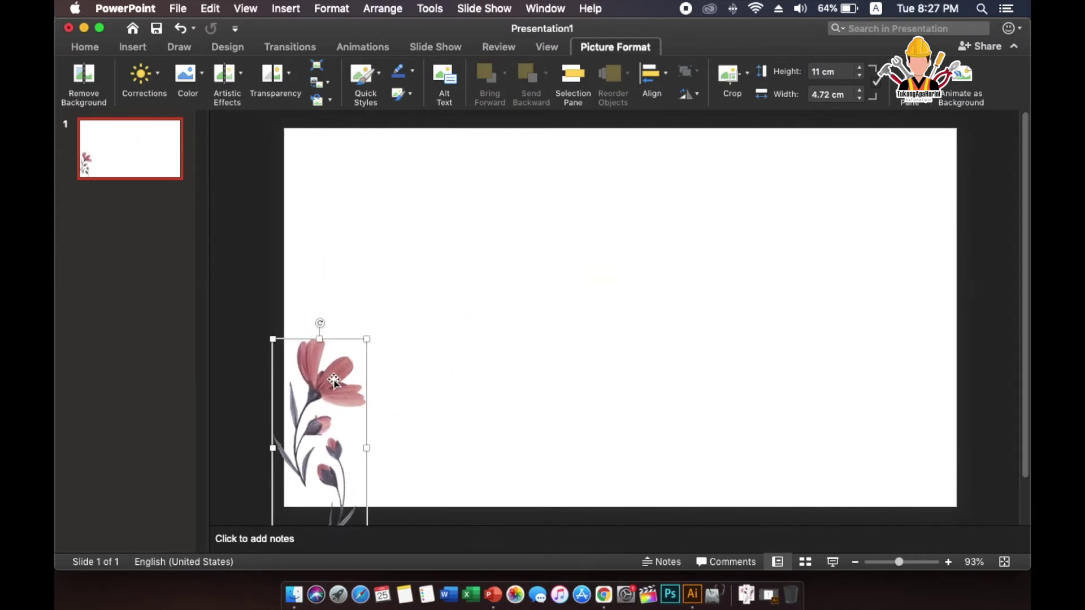
Duplicate the flower picture, rotate the copy upside down in the slide's upper-right corner, and fine-tune both flowers' positions.
left_click(210, 8)
left_click(223, 80)
left_click(210, 9)
left_click(224, 103)
left_click_drag(347, 329, 825, 223)
left_click_drag(806, 173, 773, 493)
left_click_drag(810, 375, 926, 284)
left_click_drag(328, 344, 338, 301)
left_click_drag(340, 326, 340, 318)
left_click_drag(919, 222, 916, 213)
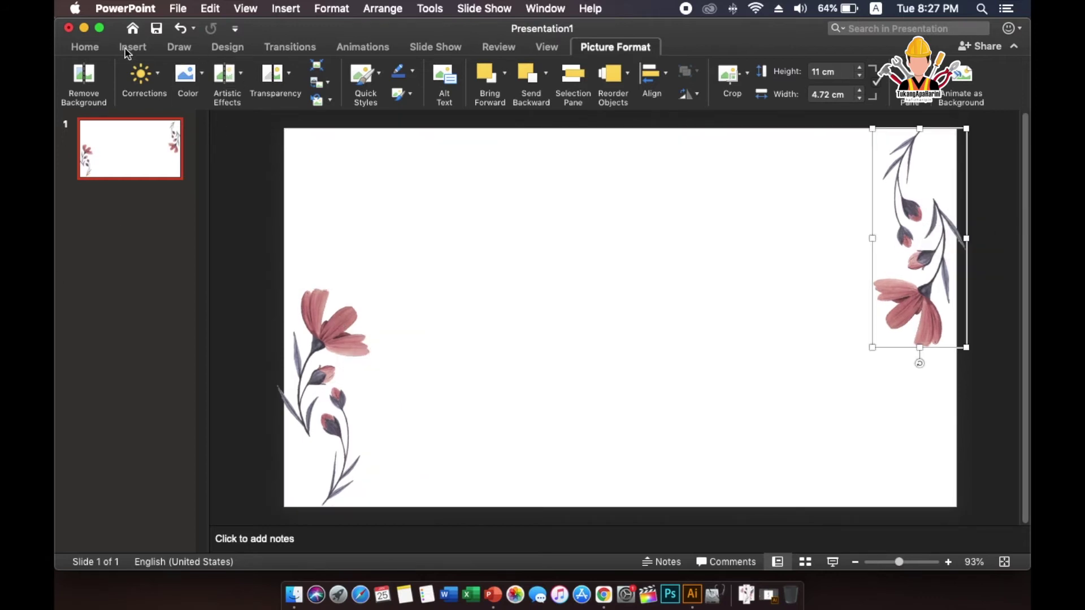
Draw a rounded rectangle about 23.9 cm wide and 14 cm high in the middle of the slide.
left_click(128, 51)
left_click(363, 74)
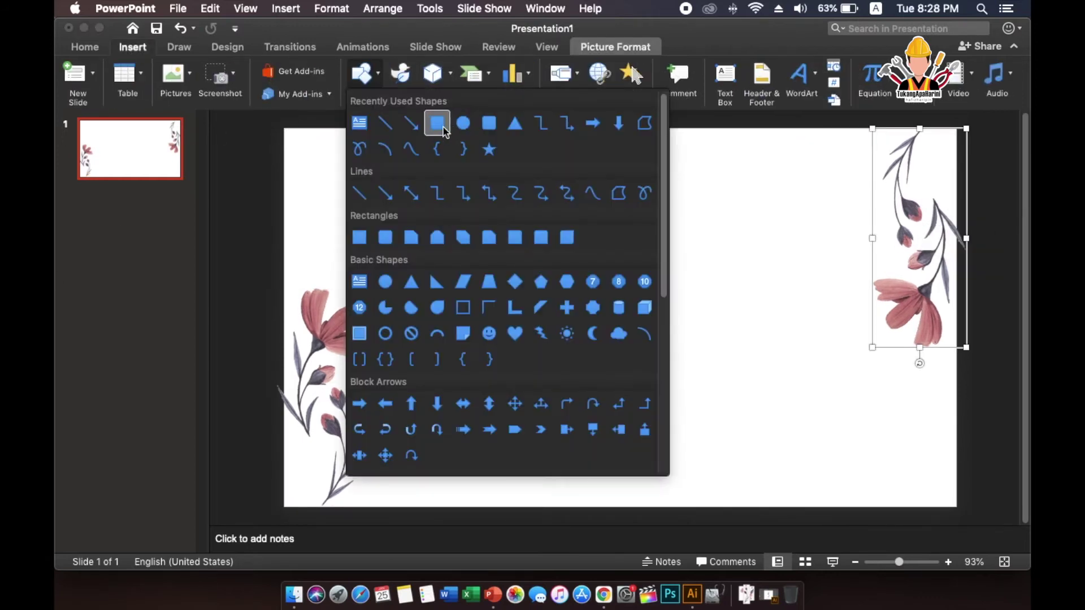
left_click(489, 123)
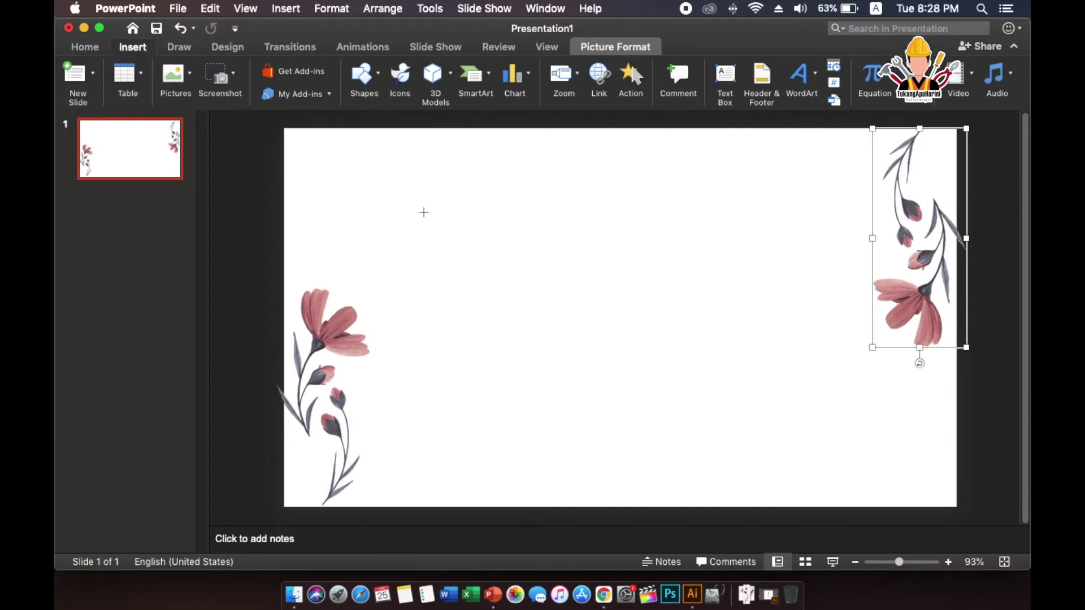
left_click(363, 73)
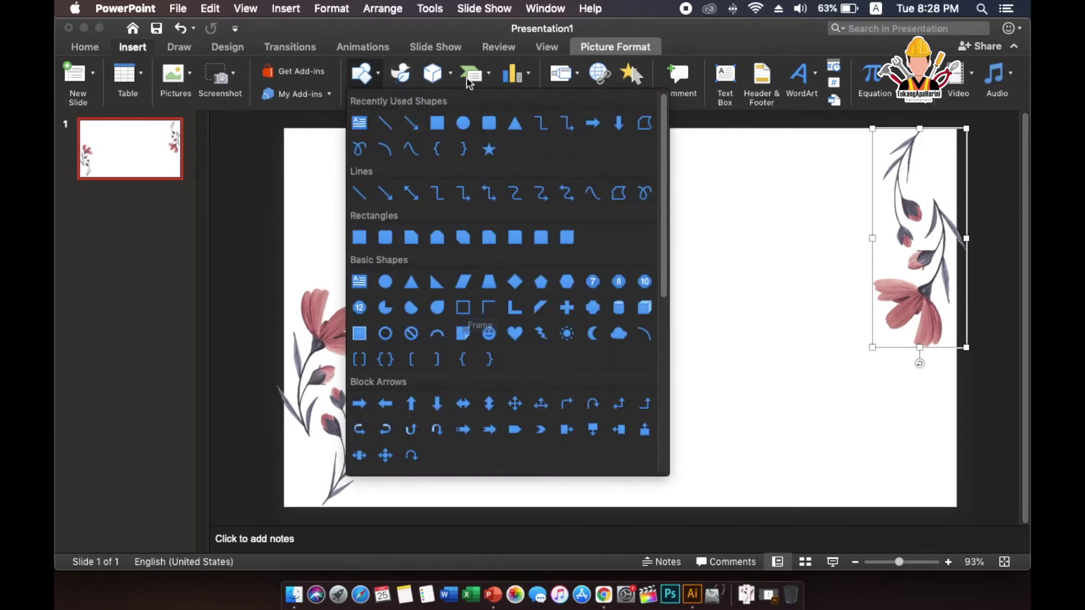
left_click(490, 123)
left_click_drag(386, 179, 860, 457)
Fill the rounded rectangle with the dusty pink sampled from the flower petals and remove its outline.
left_click(372, 73)
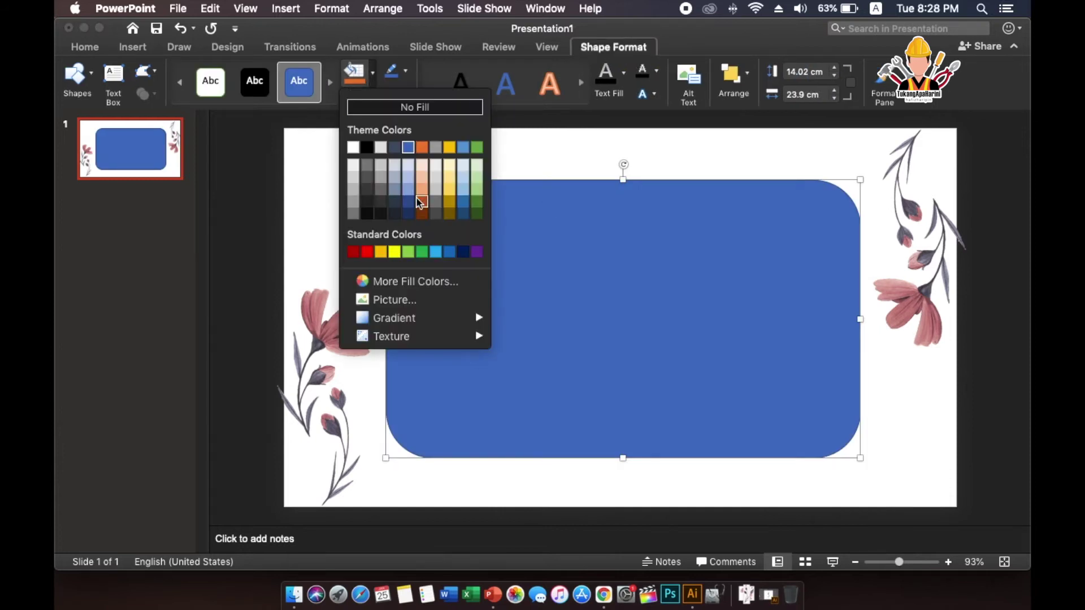
left_click(407, 281)
left_click(497, 338)
left_click(330, 337)
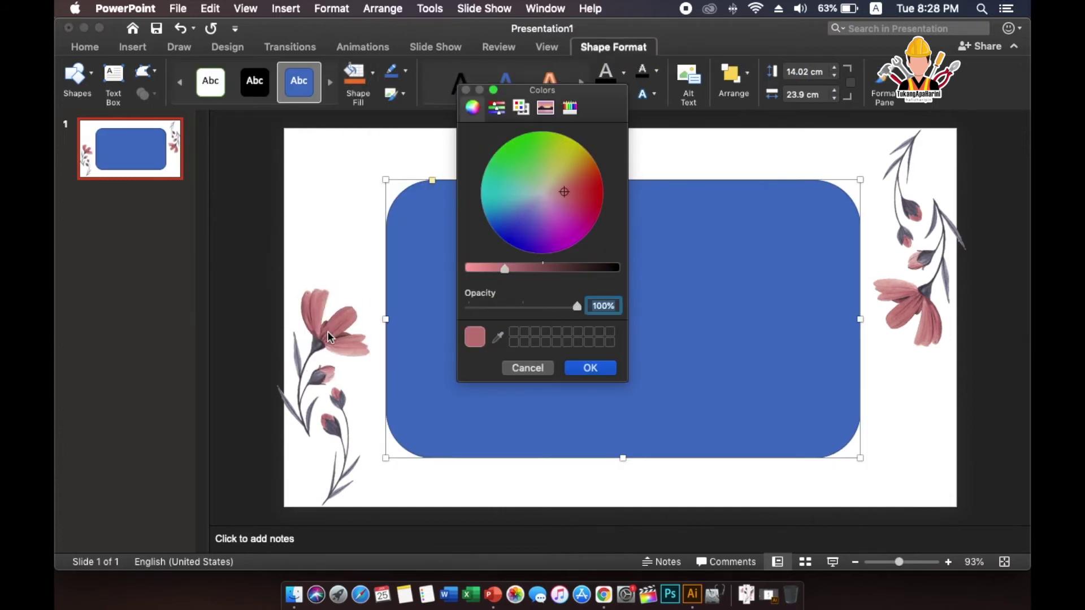
left_click(591, 367)
left_click(406, 71)
left_click(453, 100)
left_click(461, 123)
left_click_drag(608, 372, 607, 372)
Add a text box reading "Save The Date" across the rounded rectangle's upper part.
left_click(129, 49)
left_click(725, 82)
left_click_drag(345, 201, 659, 272)
type("Save The Date")
Set the "Save The Date" text in Apple Chancery at 48 pt.
left_click_drag(421, 209, 364, 209)
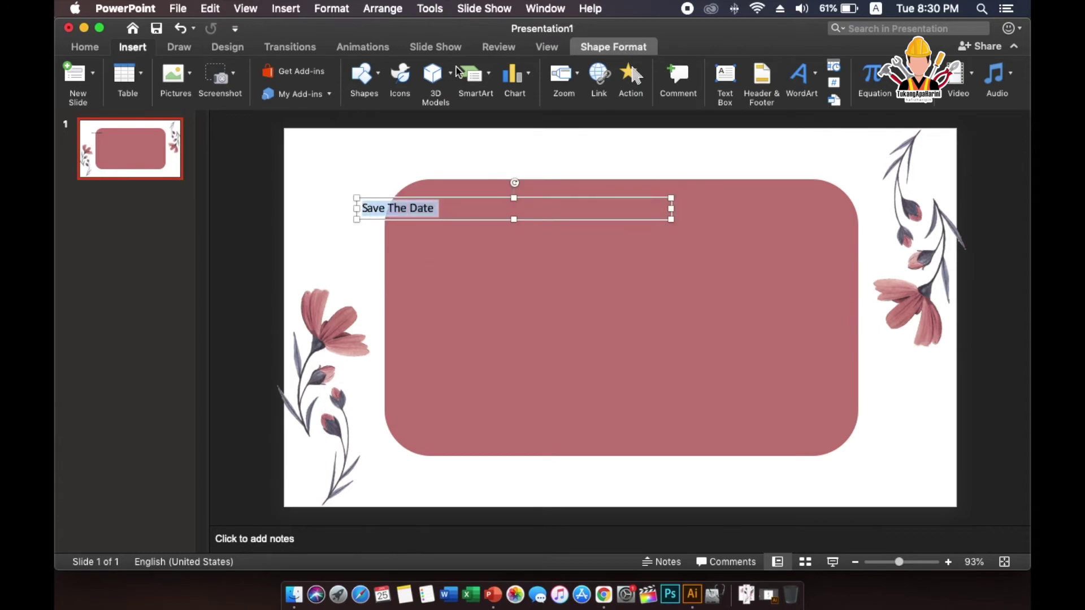
left_click(85, 48)
left_click(382, 71)
left_click(389, 365)
left_click(445, 72)
left_click(445, 72)
left_click(445, 71)
left_click(445, 71)
left_click(445, 71)
left_click(466, 72)
Move the "Save The Date" text inside the rectangle's upper-left area and color it white.
left_click_drag(479, 193, 533, 187)
left_click(500, 94)
left_click(487, 132)
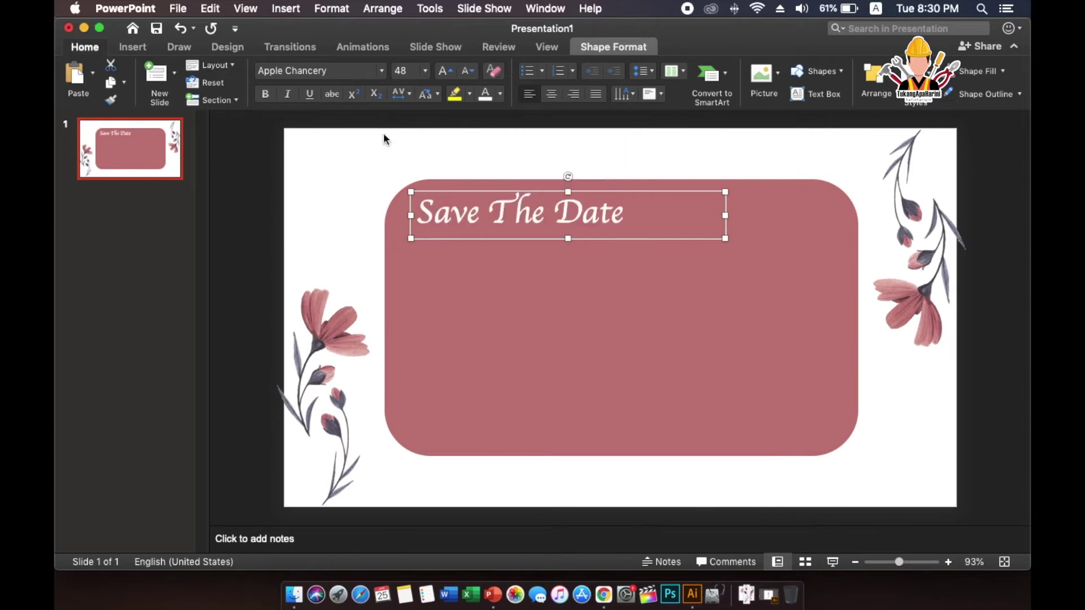
Add a text box with the bride's name in the middle of the rounded rectangle.
left_click(487, 154)
left_click(530, 194)
left_click(133, 47)
left_click(728, 86)
left_click_drag(411, 264, 611, 360)
type("AzAzura")
Format the bride's name in an enlarged white script font and shift its text box left.
double_click(446, 277)
left_click(85, 47)
left_click(382, 71)
left_click(407, 475)
left_click(444, 72)
left_click(486, 95)
left_click_drag(611, 297, 575, 297)
Paste a copy of the bride's name text box below the original, replace its text with "&" and enlarge it.
left_click(210, 8)
left_click(222, 103)
left_click_drag(536, 345, 552, 378)
type("&")
double_click(509, 346)
left_click(443, 78)
Enter the groom's name in another script text box and arrange both names and the "&" diagonally across the rectangle.
double_click(706, 367)
type("Adam")
left_click_drag(690, 332, 663, 336)
left_click_drag(508, 264, 563, 263)
left_click_drag(542, 402, 622, 380)
left_click_drag(593, 263, 623, 287)
left_click(700, 254)
left_click_drag(678, 380, 686, 376)
Append ".." to the "Save The Date" heading, reduce it to 36 pt and fit its text box.
left_click(622, 215)
type("..")
left_click_drag(644, 218, 657, 218)
left_click(467, 71)
left_click_drag(657, 218, 581, 203)
Paste a copy of the heading in the rectangle's lower-right area and change its text to "22.02.2022".
left_click(210, 9)
left_click(223, 97)
left_click_drag(586, 213, 782, 416)
triple_click(798, 422)
type("22.02.2022")
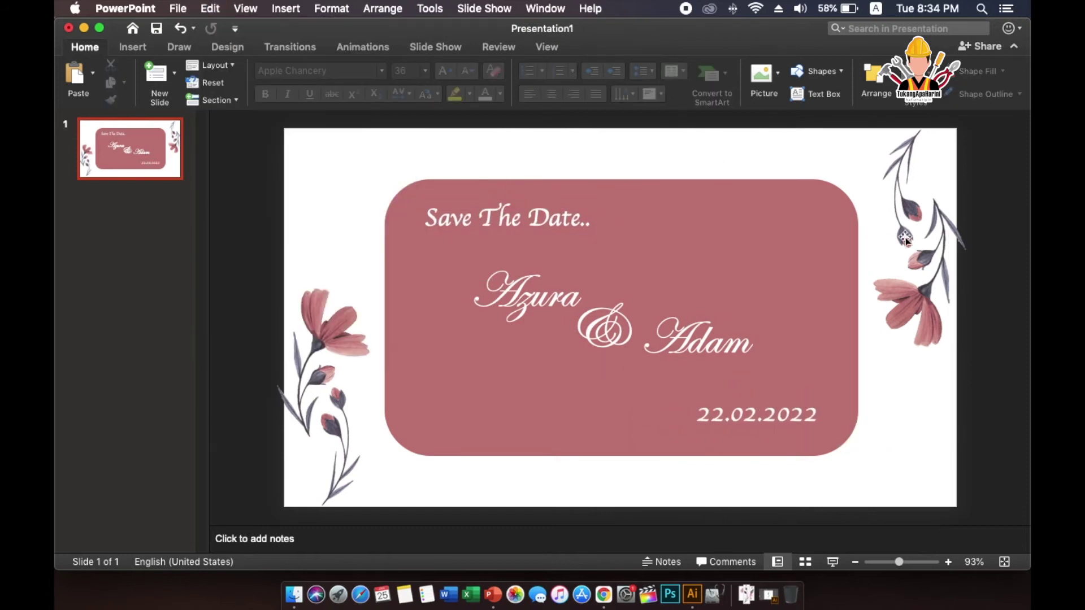
Apply the Peek In entrance animation to the upper-right flower and set its direction to From Top.
left_click(898, 231)
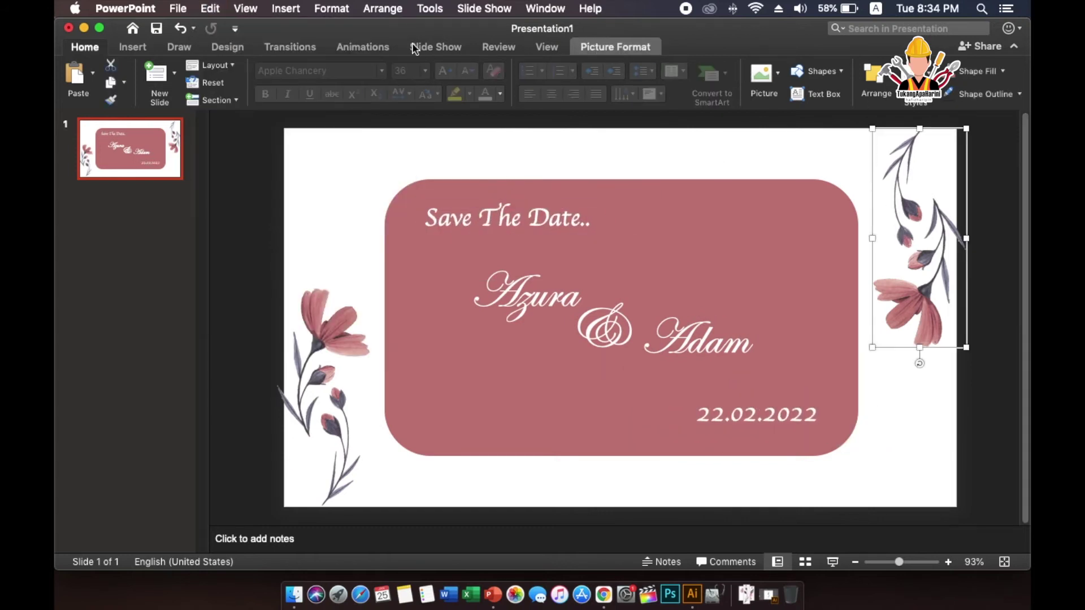
left_click(372, 49)
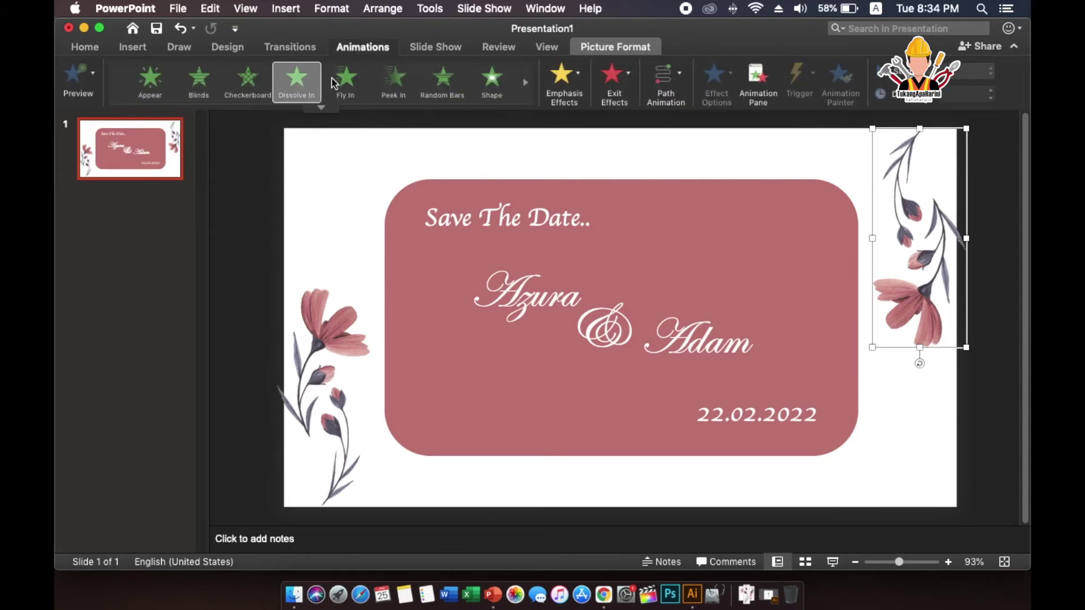
left_click(403, 88)
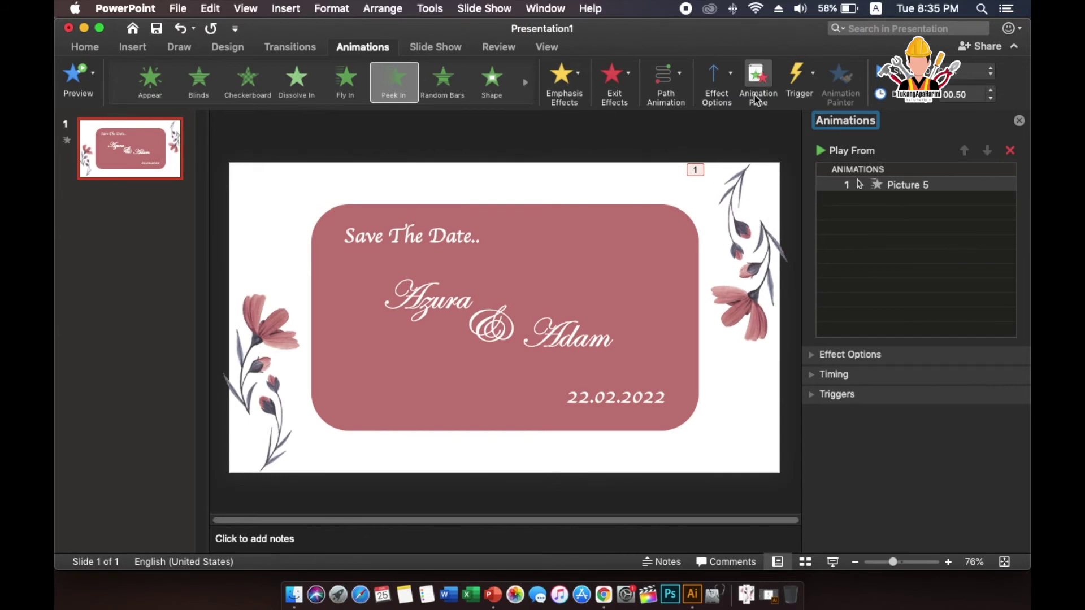
left_click(729, 79)
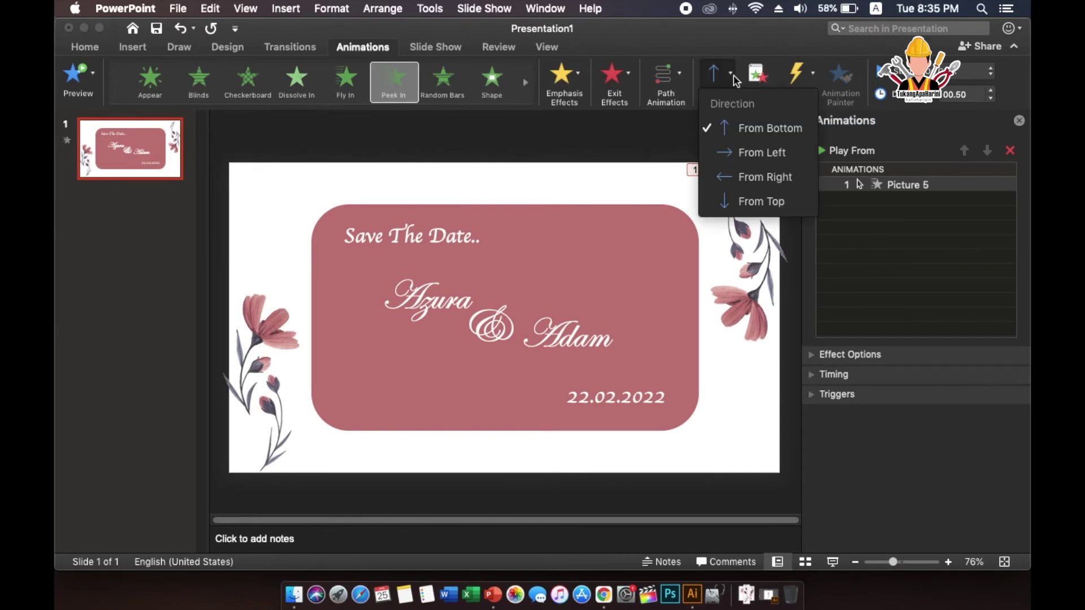
left_click(767, 176)
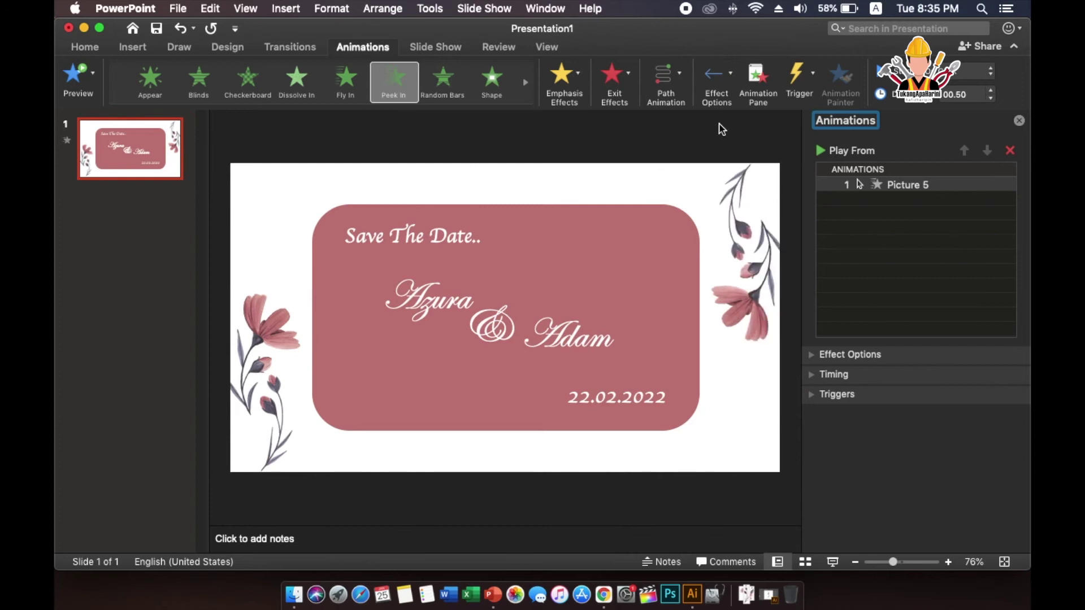
left_click(733, 85)
left_click(744, 203)
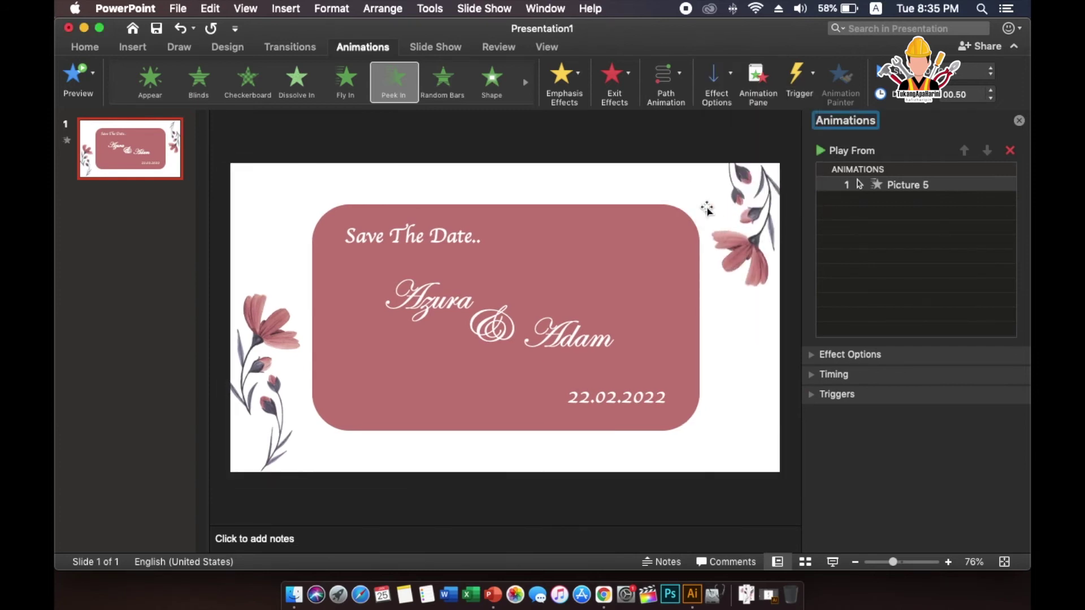
left_click(733, 85)
left_click(732, 85)
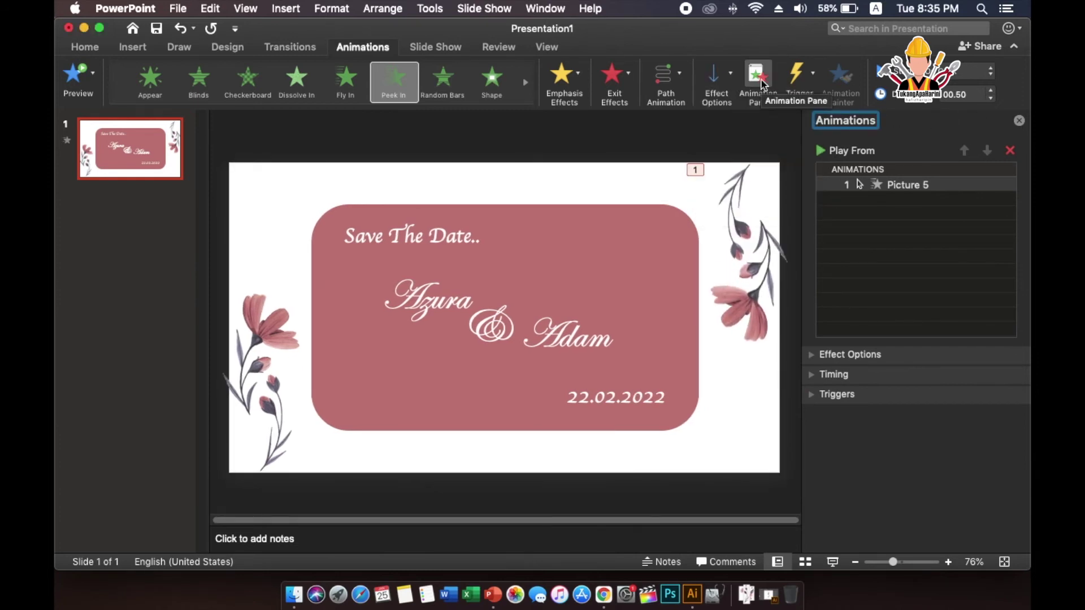
Set the upper-right flower's animation to start After Previous with a 1 seconds (Fast) duration, and play it.
left_click(811, 354)
left_click(825, 514)
scroll(922, 490, "down", 4)
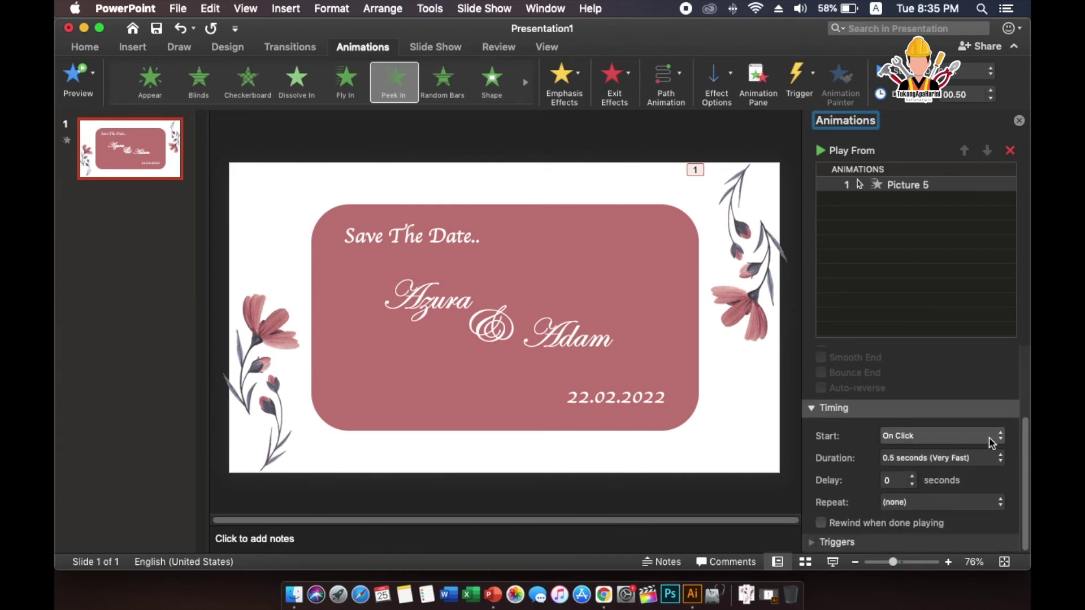
left_click(991, 441)
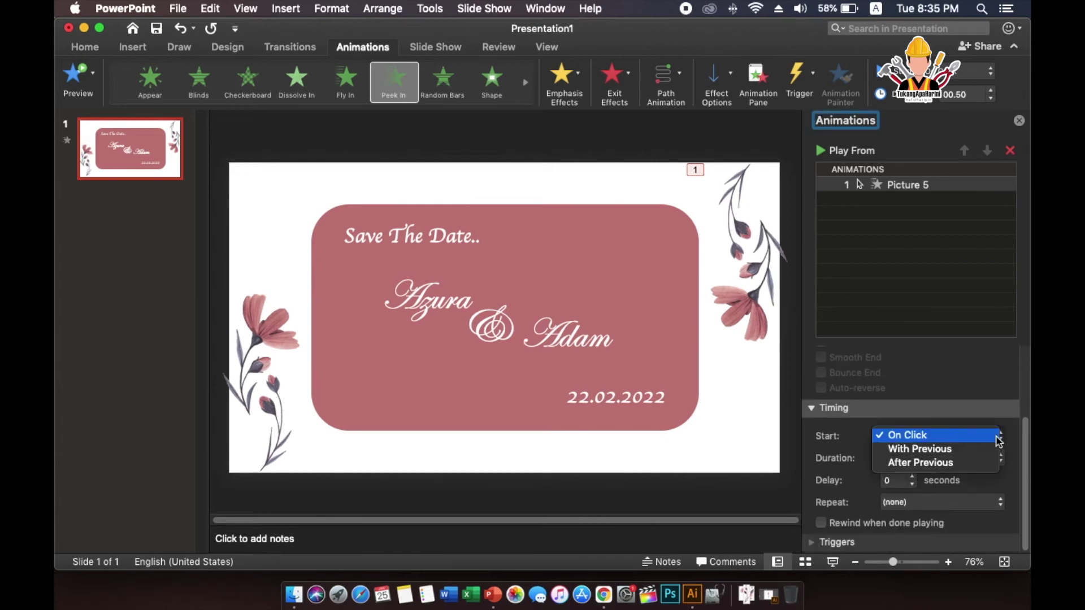
left_click(971, 462)
left_click(999, 459)
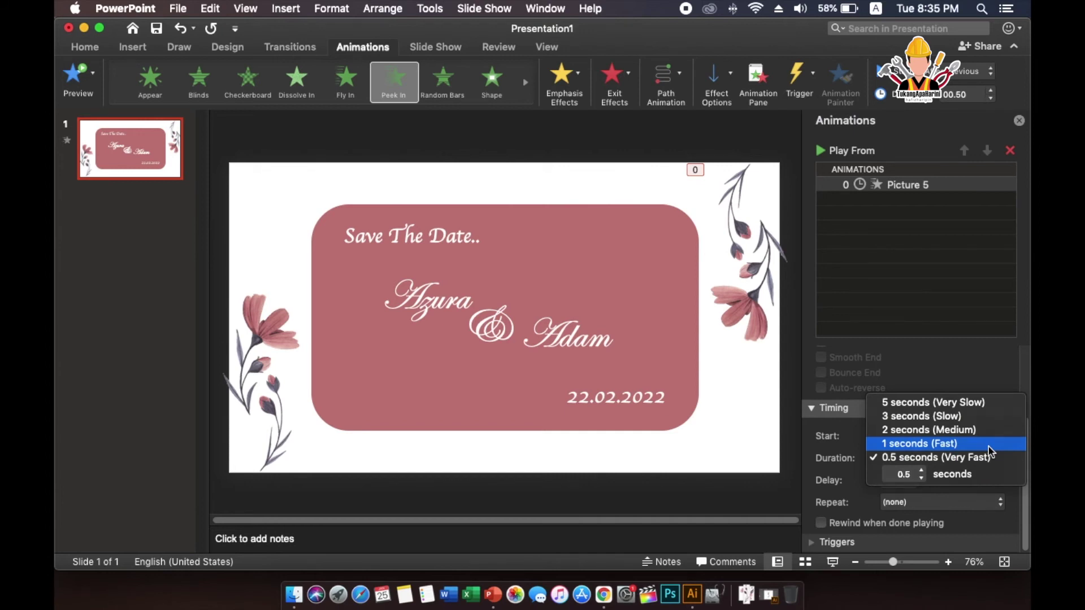
left_click(991, 451)
left_click(823, 152)
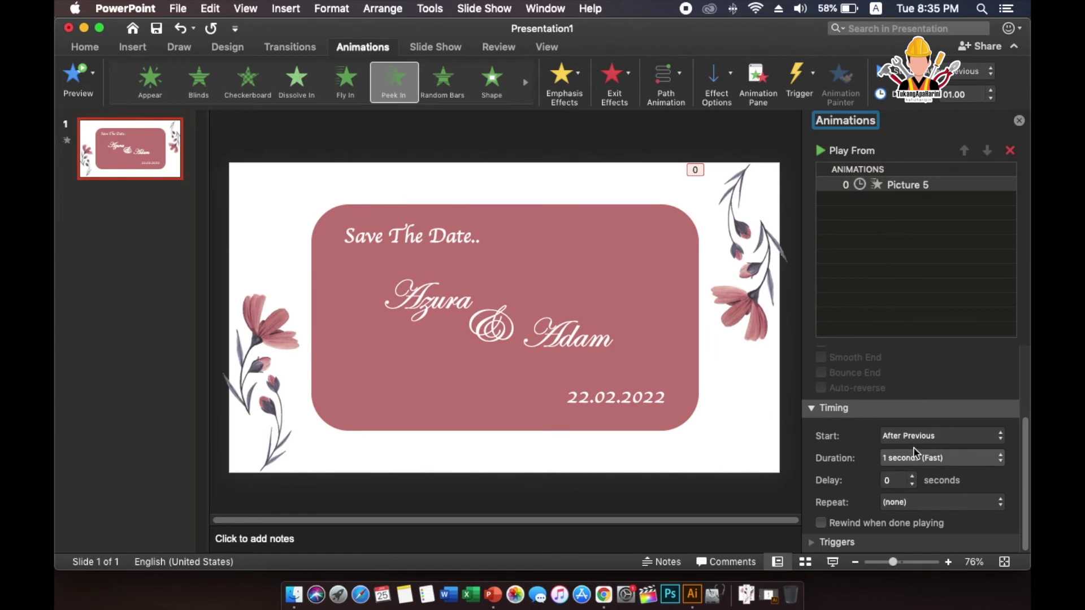
Apply the Peek In entrance animation from the bottom to the lower-left flower.
left_click(265, 339)
left_click(394, 82)
left_click(716, 84)
left_click(751, 130)
Set the lower-left flower's animation to start With Previous, slow down its duration, and play the animations.
scroll(927, 402, "down", 5)
left_click(946, 381)
left_click(939, 395)
left_click(938, 403)
left_click(932, 376)
left_click(836, 152)
left_click(865, 184)
Move the right flower inward and send the rounded rectangle behind the flowers.
left_click_drag(793, 260, 768, 261)
left_click(644, 215)
right_click(644, 214)
mouse_move(790, 382)
left_click(878, 381)
Reposition both flowers so that they overlap the rounded rectangle's left and right edges.
left_click(716, 318)
left_click_drag(685, 344, 671, 371)
left_click_drag(715, 329, 707, 310)
left_click_drag(268, 335, 300, 331)
left_click_drag(337, 292, 356, 250)
left_click_drag(334, 312, 334, 317)
Add a Fly In entrance animation to the rounded rectangle, starting After Previous.
left_click(623, 263)
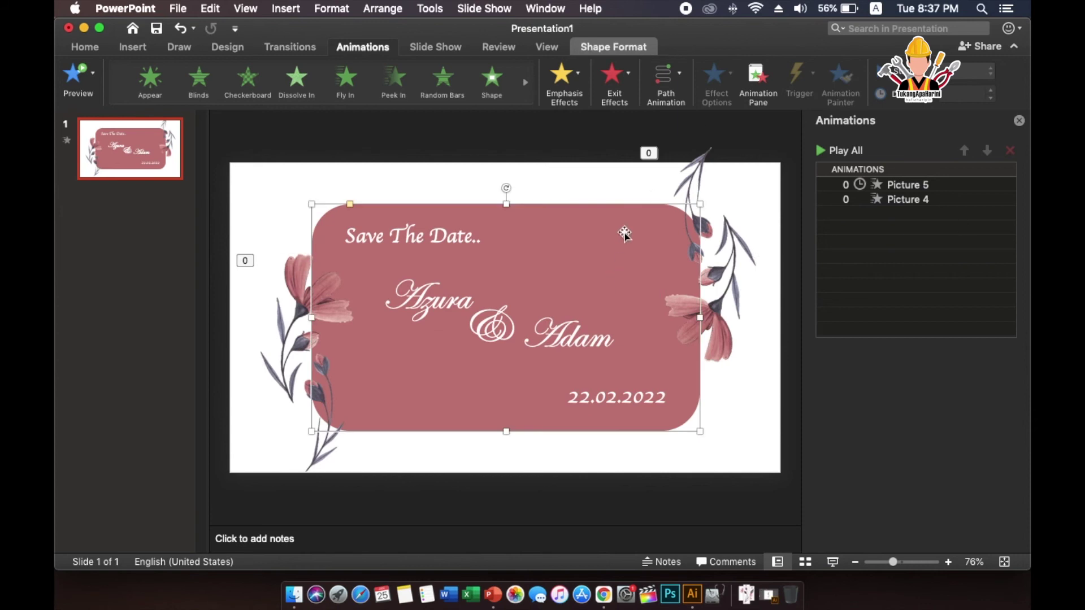
left_click(361, 87)
Animate the "Save The Date.." text with a Drop entrance, switch it to Flip, and start it After Previous.
left_click(463, 236)
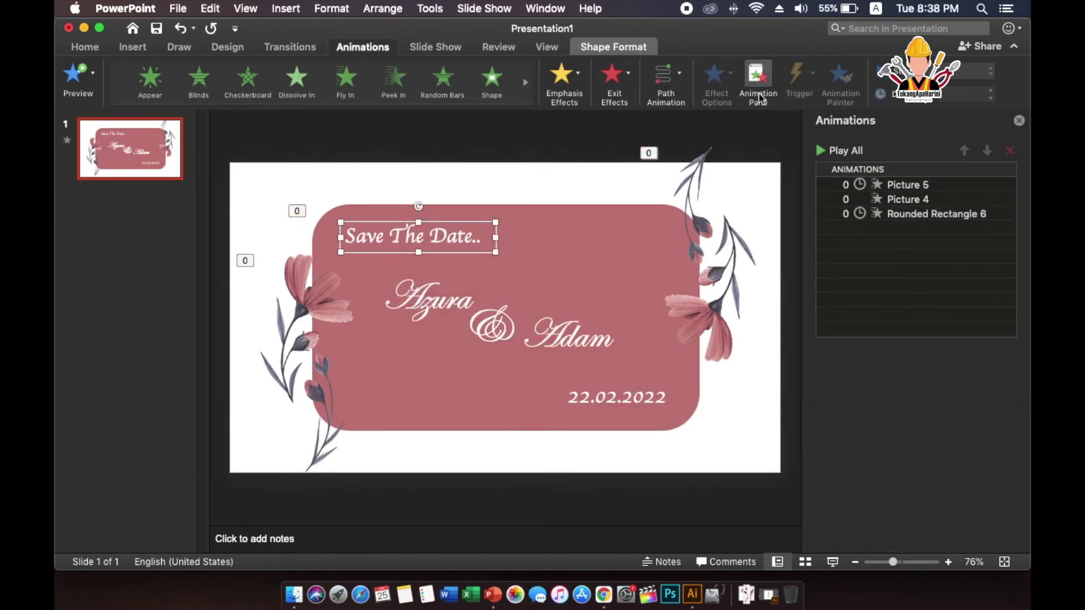
left_click(525, 83)
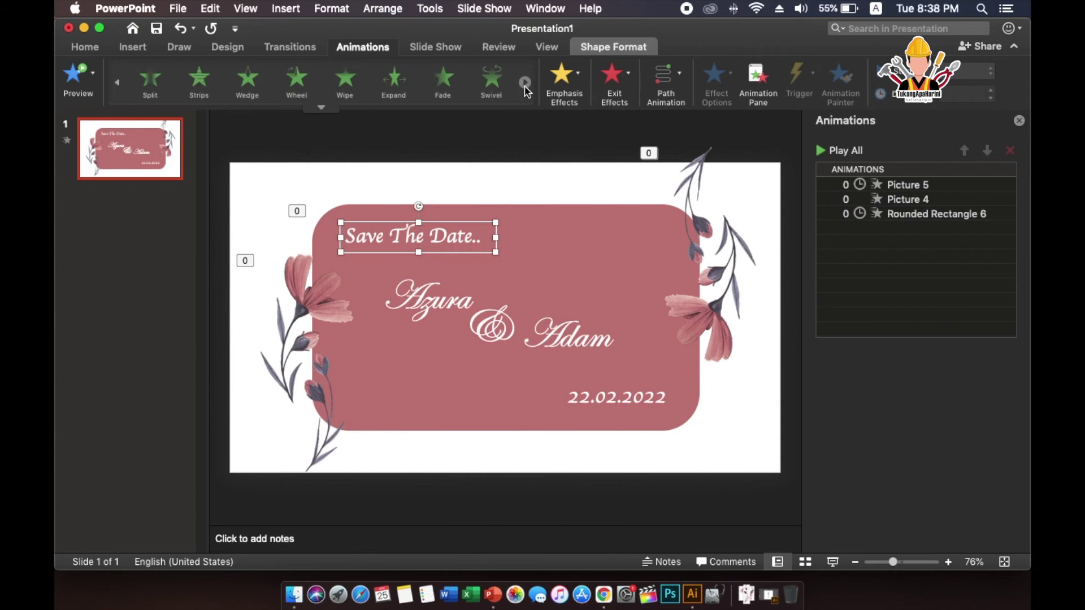
left_click(525, 83)
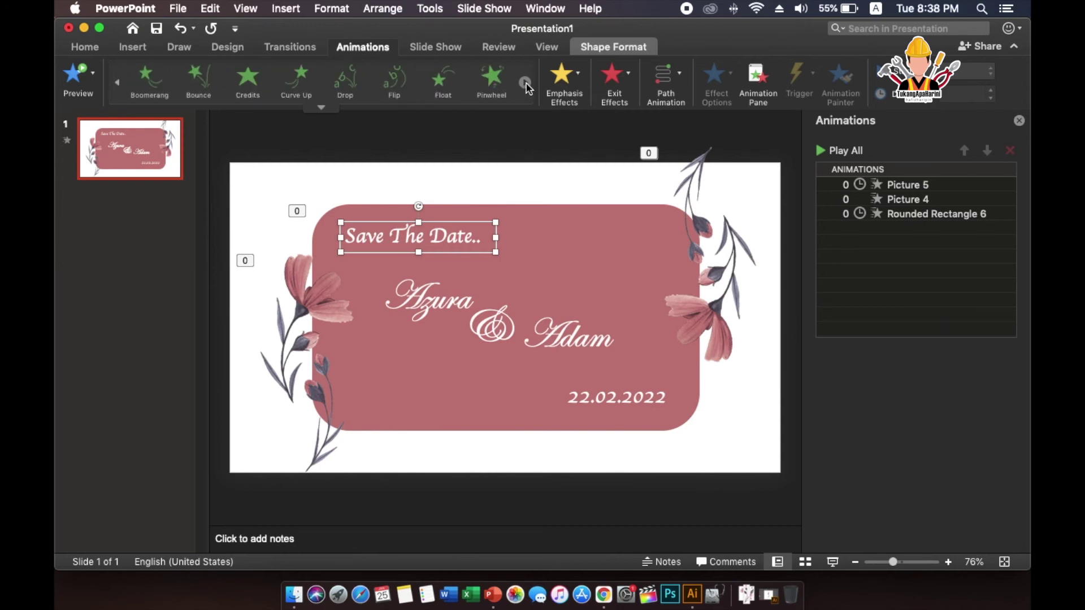
left_click(345, 82)
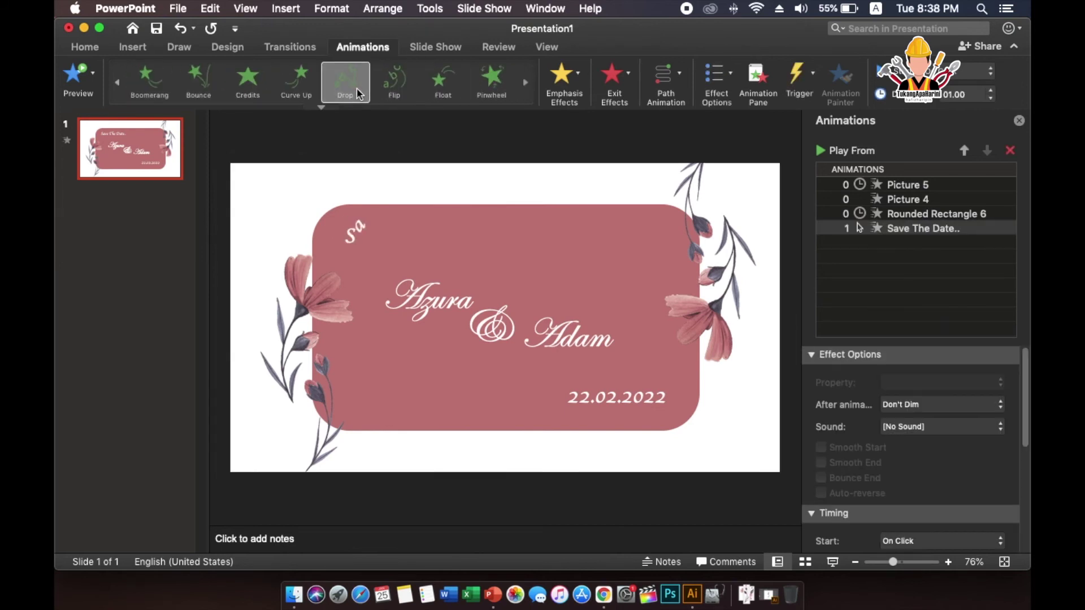
left_click(401, 85)
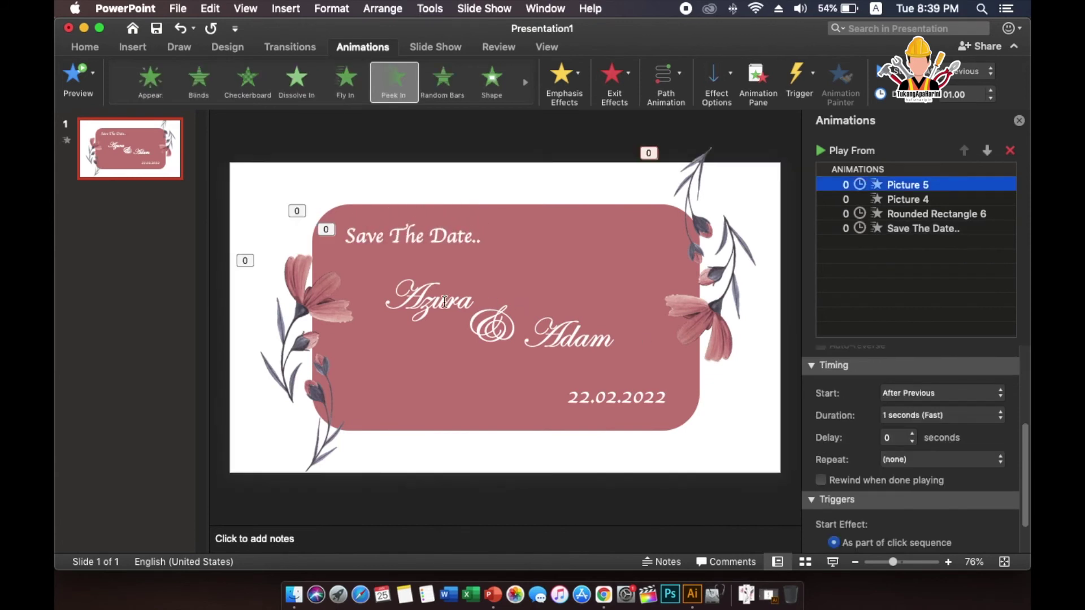
Apply the Zoom entrance animation to the bride's name and set it to start After Previous.
left_click(463, 272)
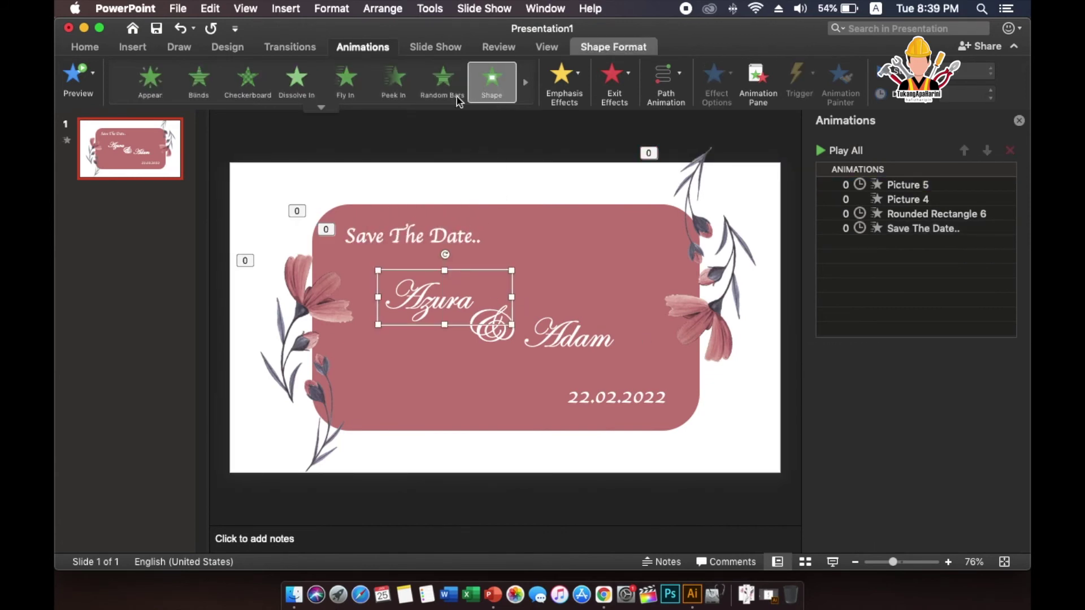
left_click(492, 82)
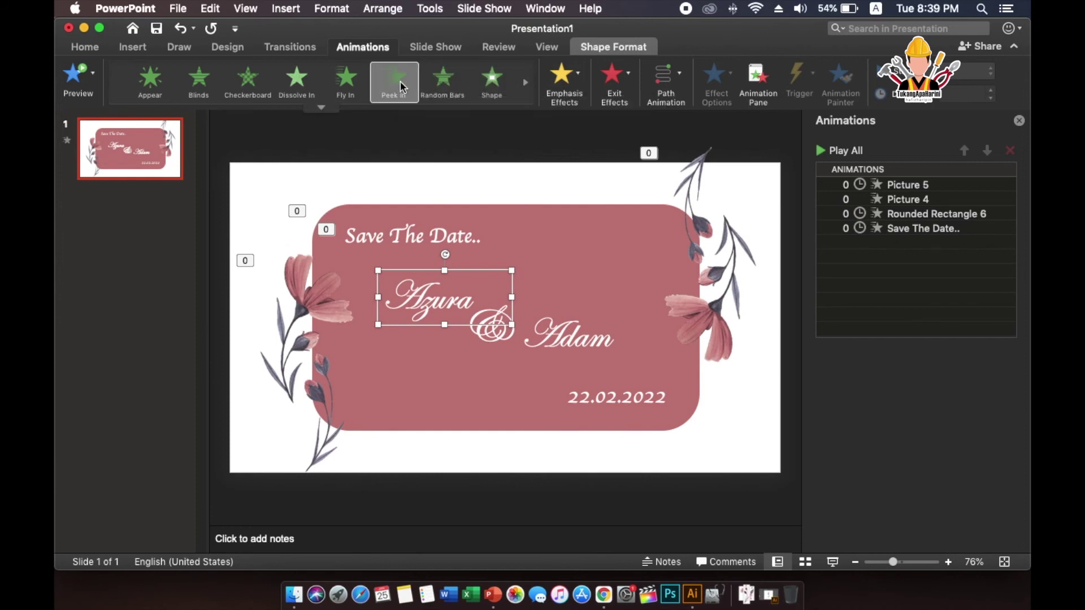
left_click(526, 83)
left_click(528, 86)
left_click(528, 86)
left_click(500, 85)
scroll(955, 511, "down", 2)
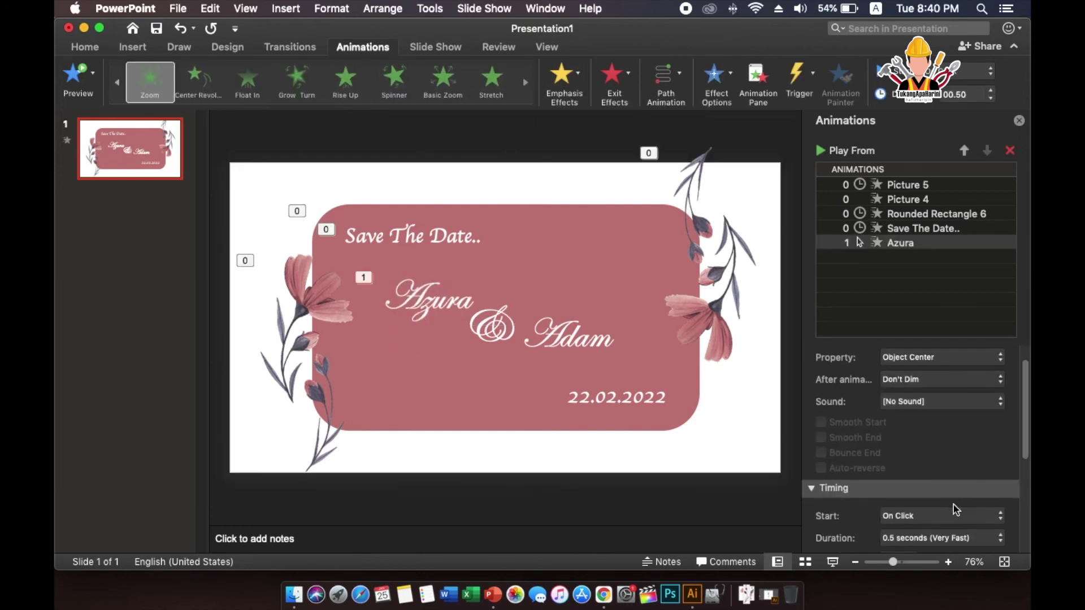
left_click(955, 515)
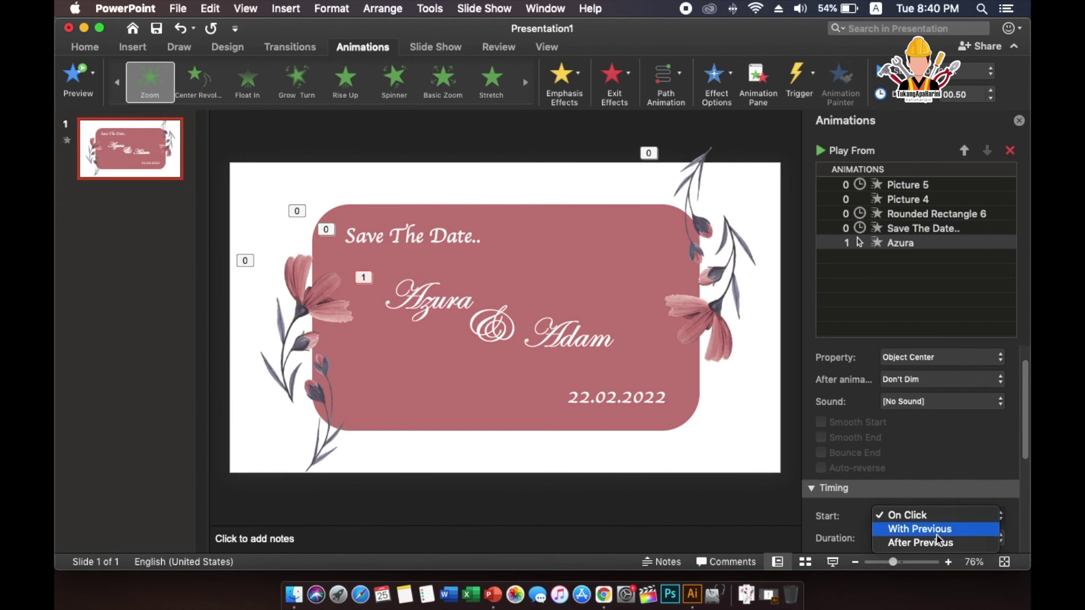
left_click(910, 542)
Apply the Swivel entrance animation to the "&" text.
left_click(503, 326)
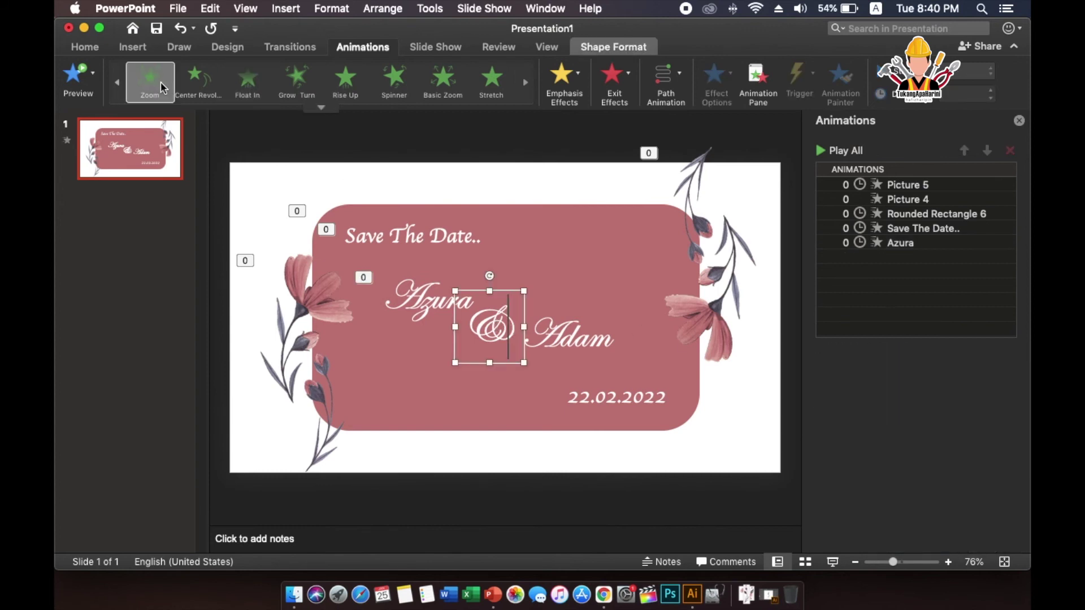
left_click(116, 82)
left_click(492, 82)
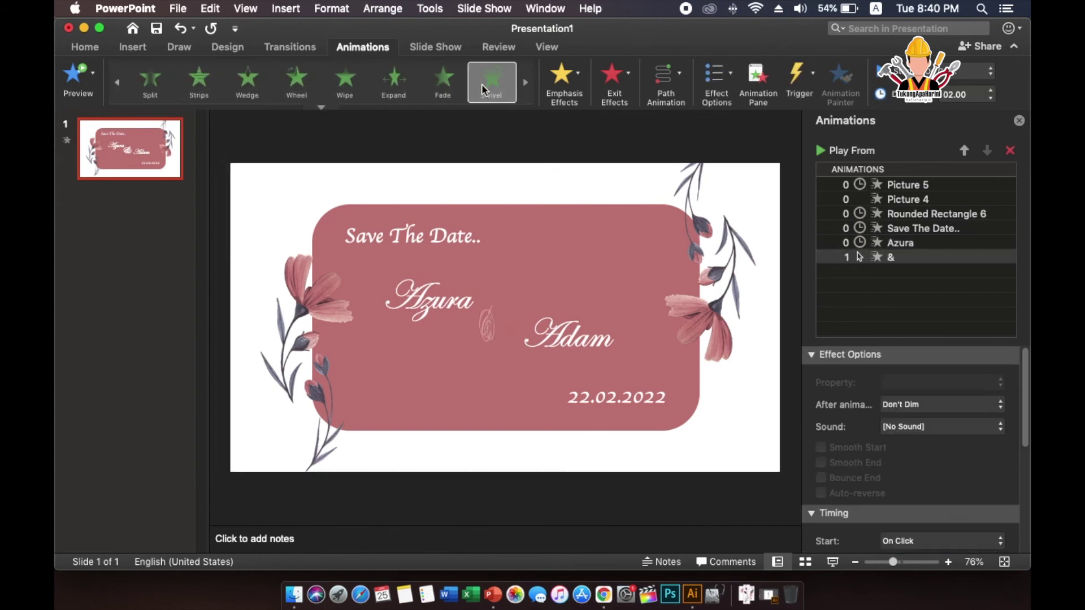
Set the "&" text's entrance animation to start After Previous.
left_click(967, 541)
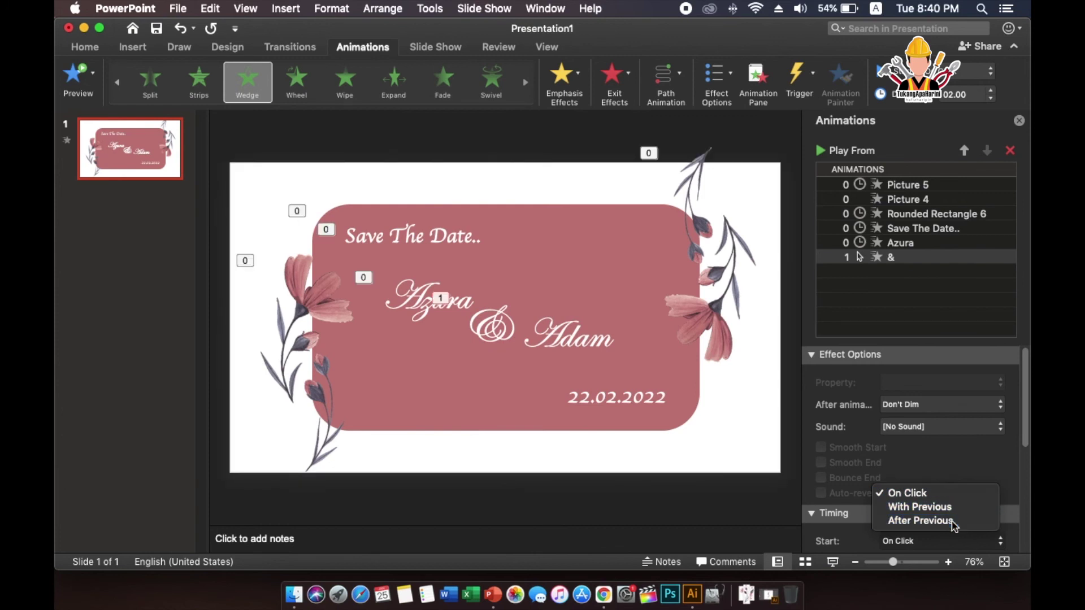
left_click(951, 522)
Apply the Zoom entrance animation to the groom's name and set it to start After Previous.
left_click(589, 348)
double_click(597, 309)
left_click(526, 82)
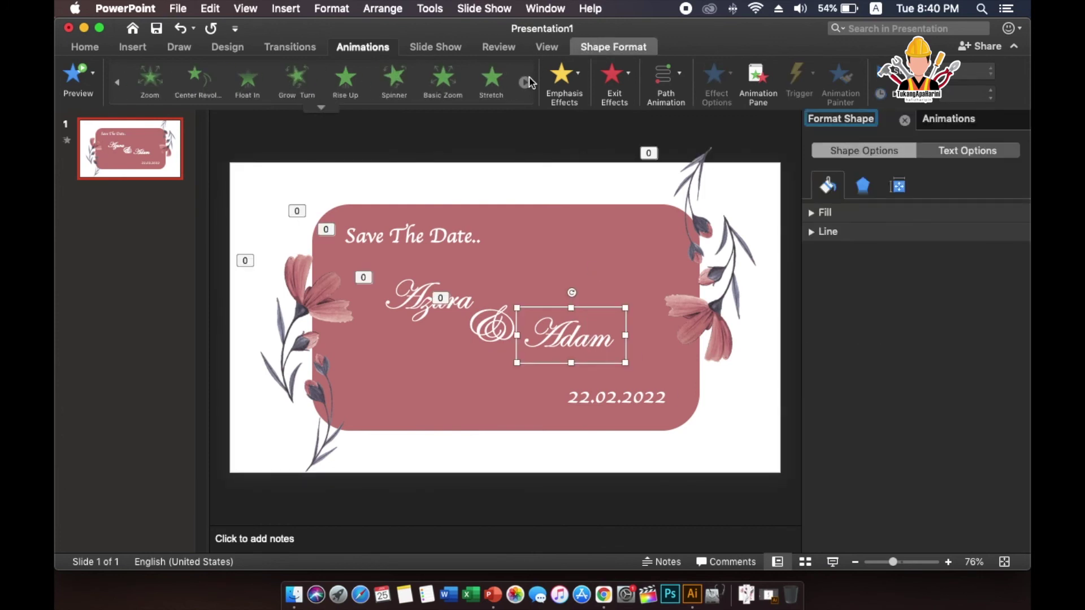
left_click(526, 83)
left_click(138, 85)
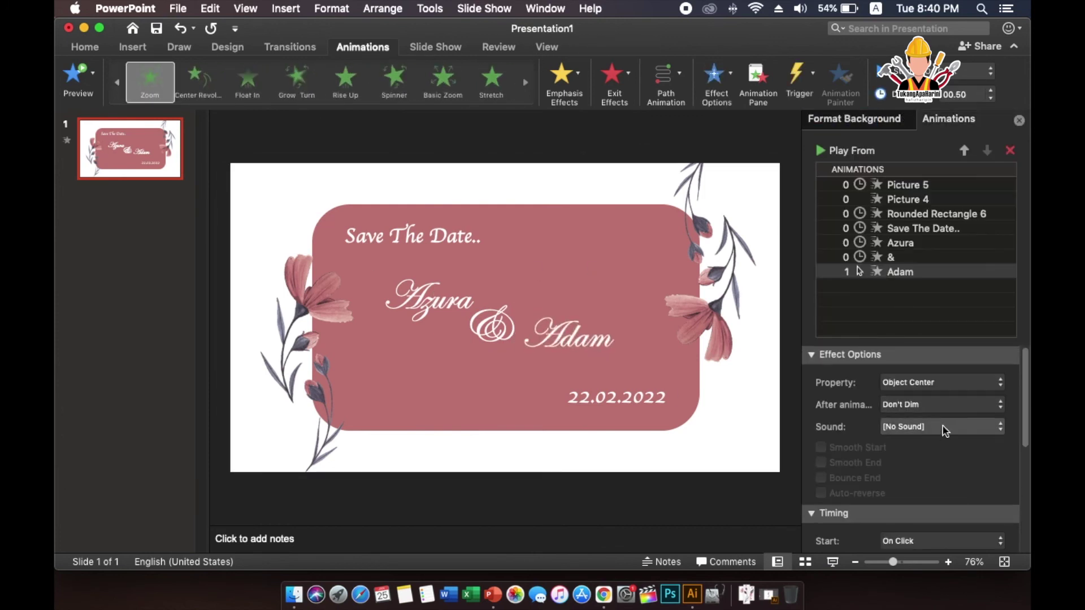
scroll(964, 444, "down", 3)
left_click(964, 415)
left_click(964, 441)
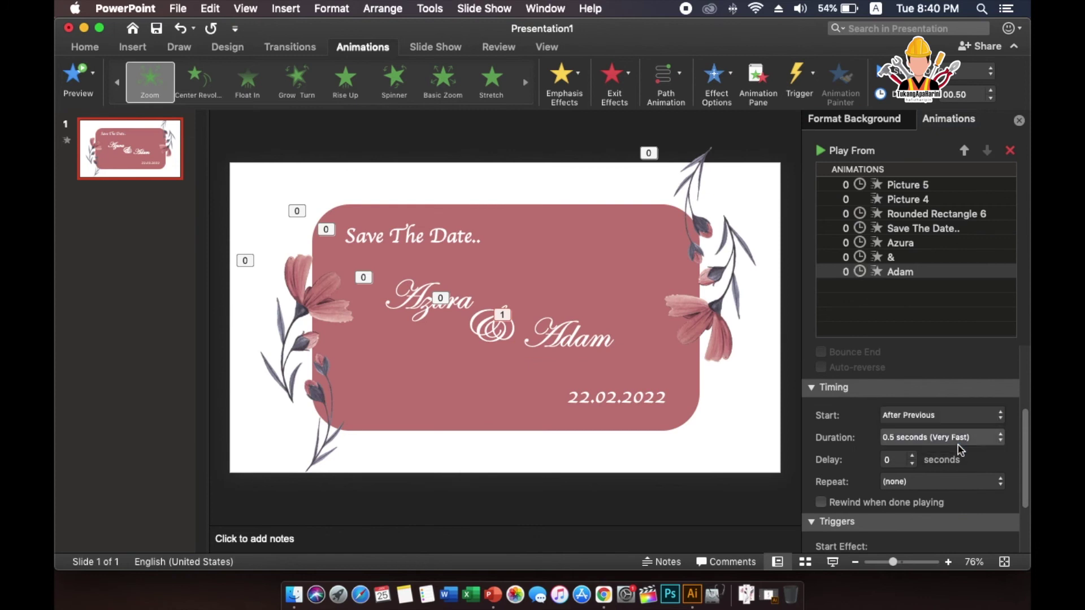
Add a Whip entrance animation to the date 22.02.2022 and set it to start After Previous.
left_click(617, 398)
scroll(491, 84, "right", 5)
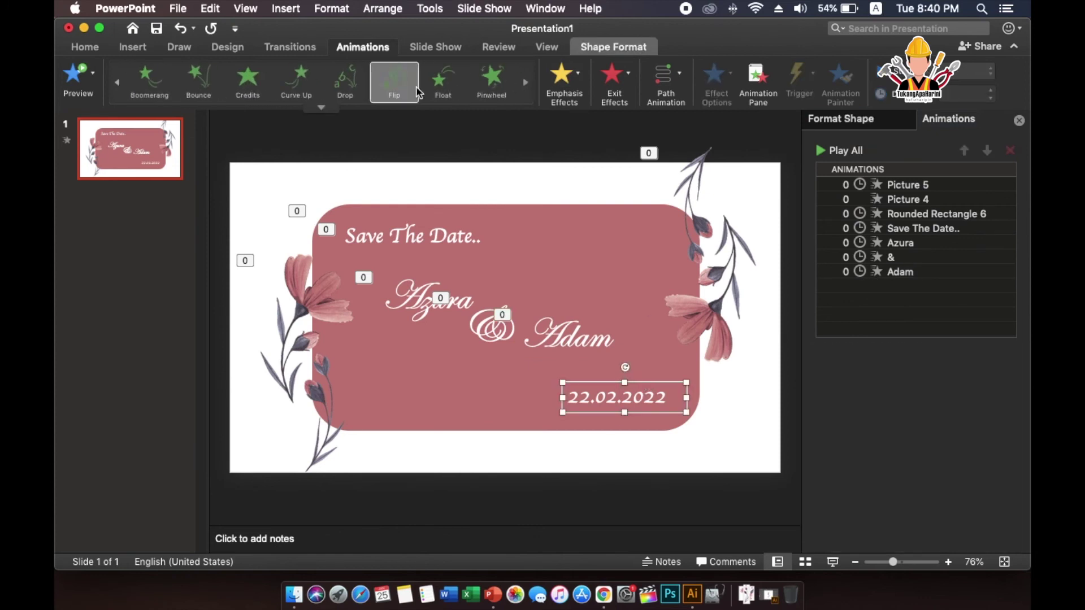
left_click(492, 84)
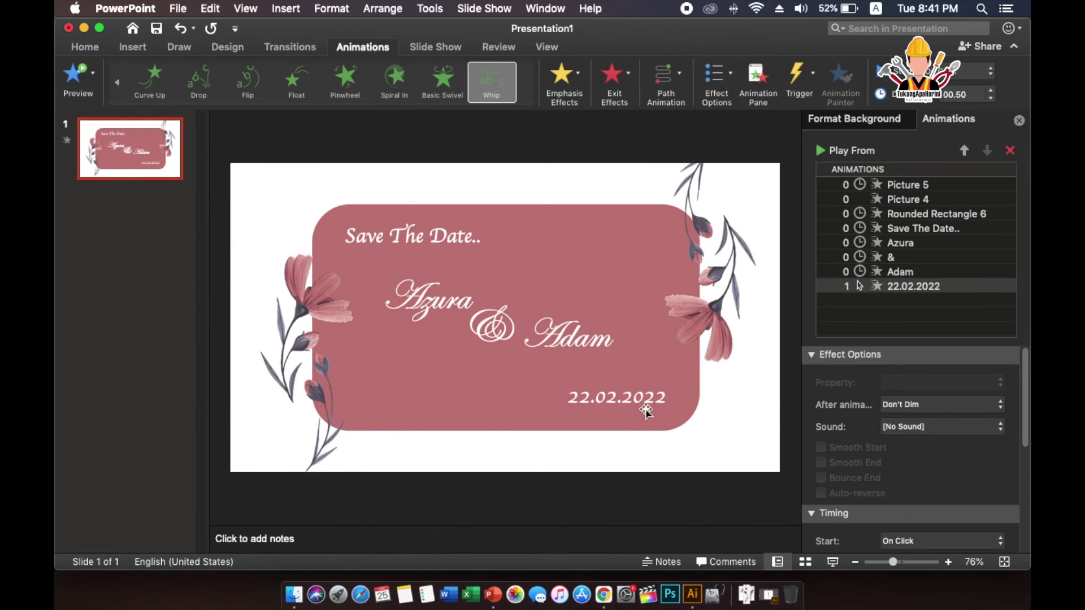
scroll(963, 459, "down", 2)
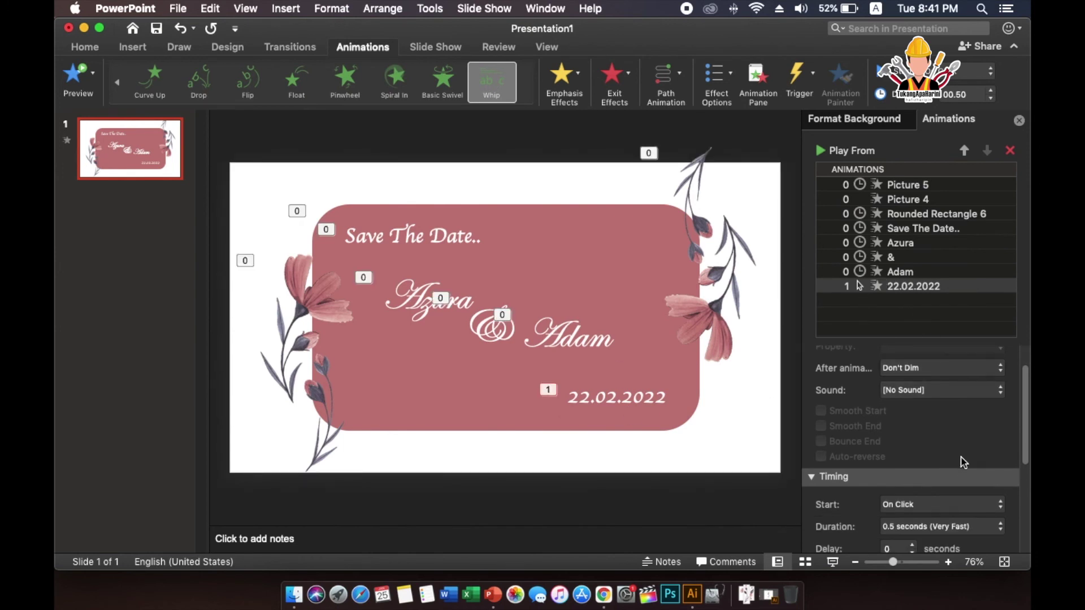
left_click(960, 502)
left_click(956, 529)
Preview the animation sequence from the first flower picture and play the slide show through to its end.
left_click(861, 183)
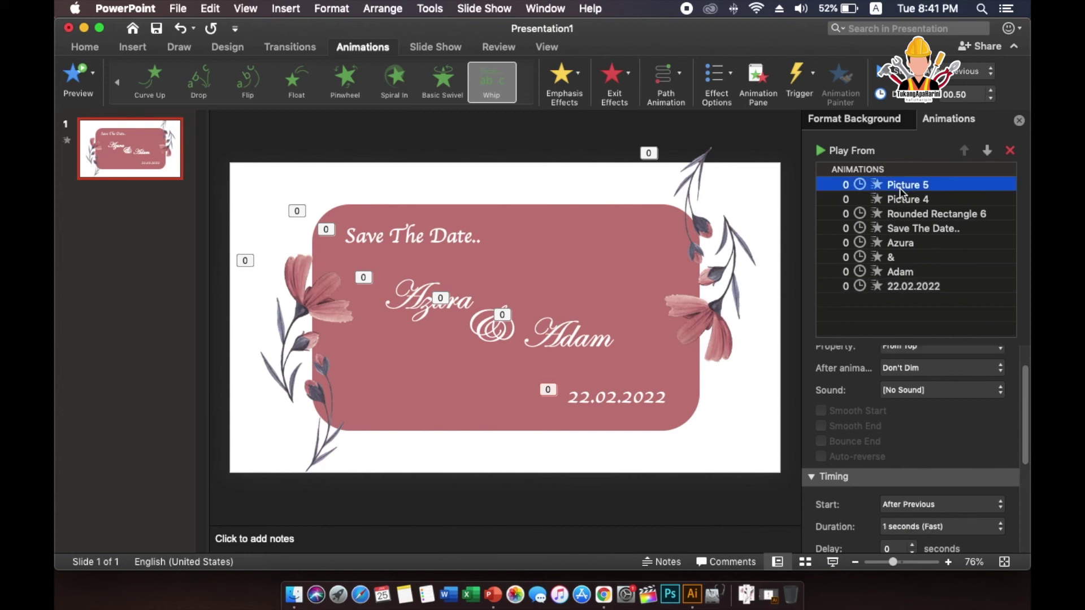
left_click(822, 151)
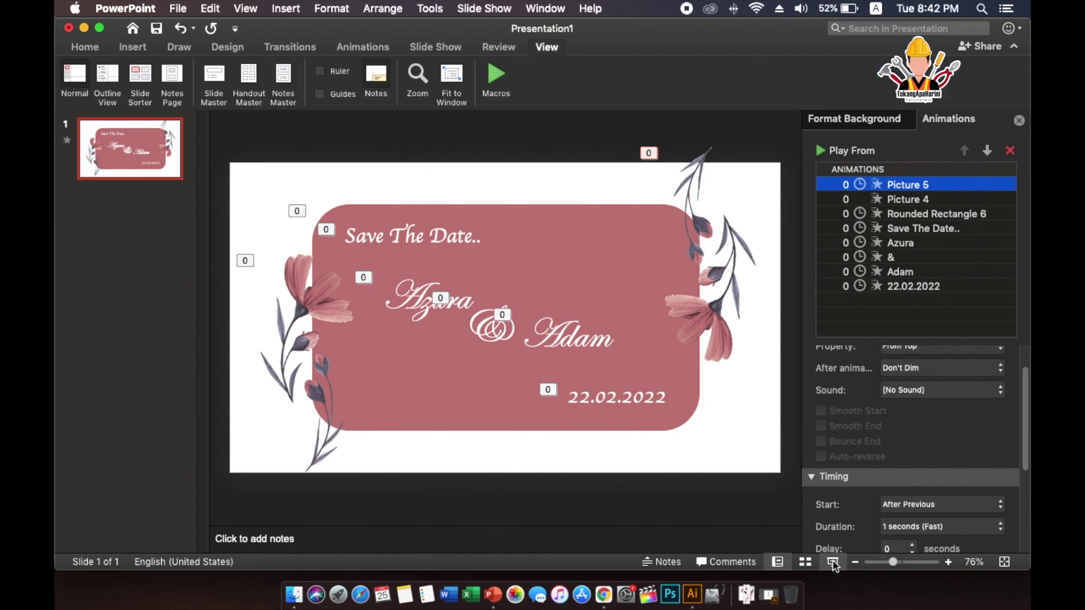
left_click(833, 562)
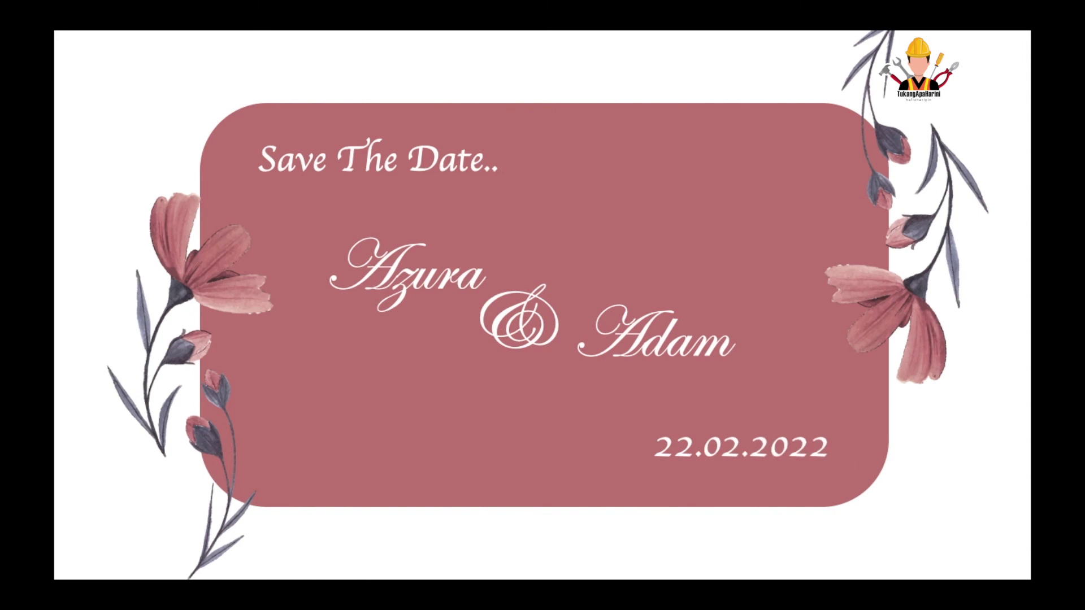
left_click(790, 396)
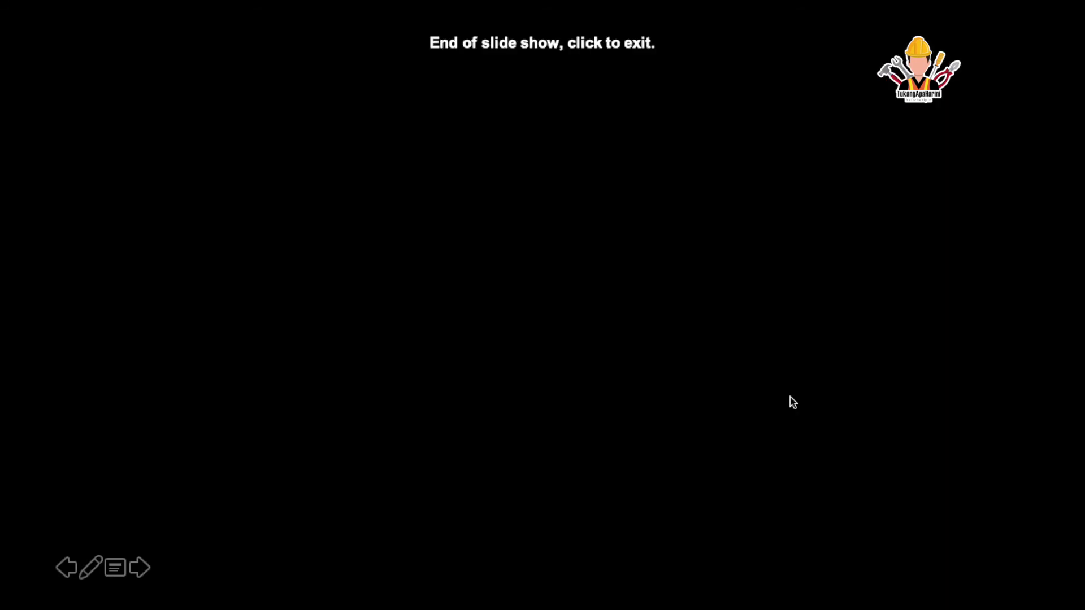